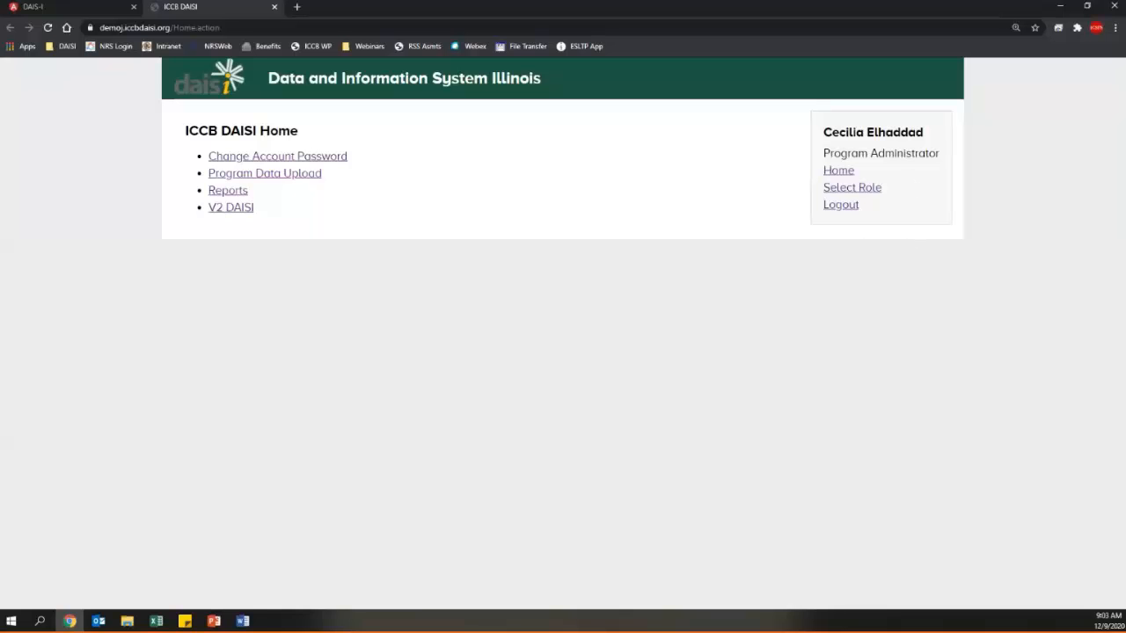
- Enter the V2 DAISI system to reach the FY 2021 home listing Cait Test Program
key(alt+Tab)
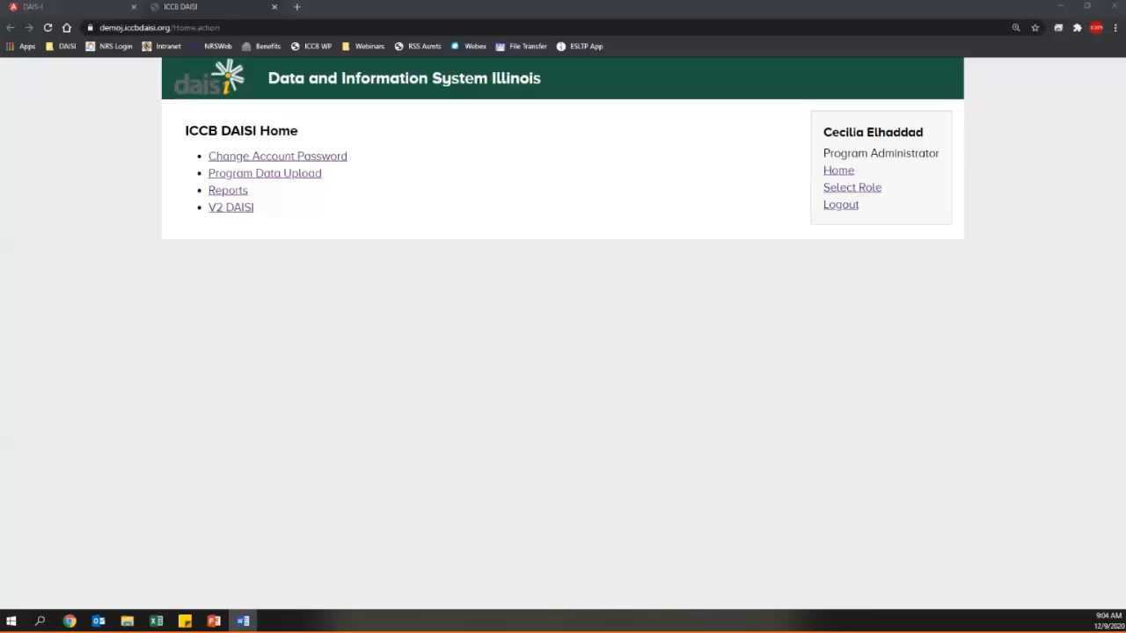
click(226, 216)
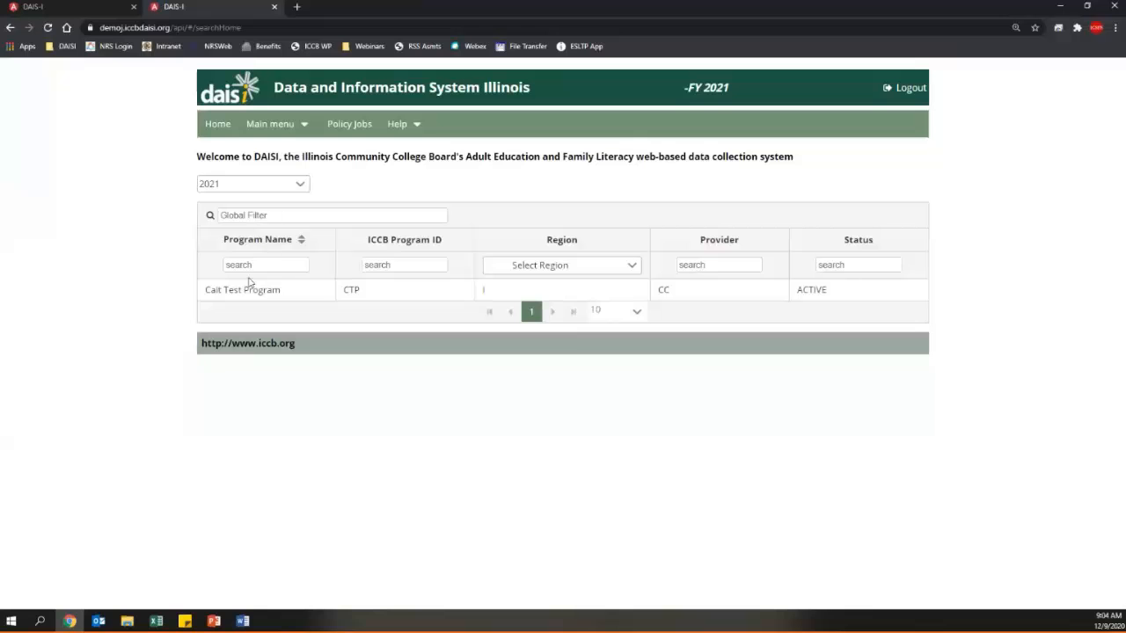
- Open Cait Test Program and start a blank Add Instructor form from the Instructors menu
click(249, 290)
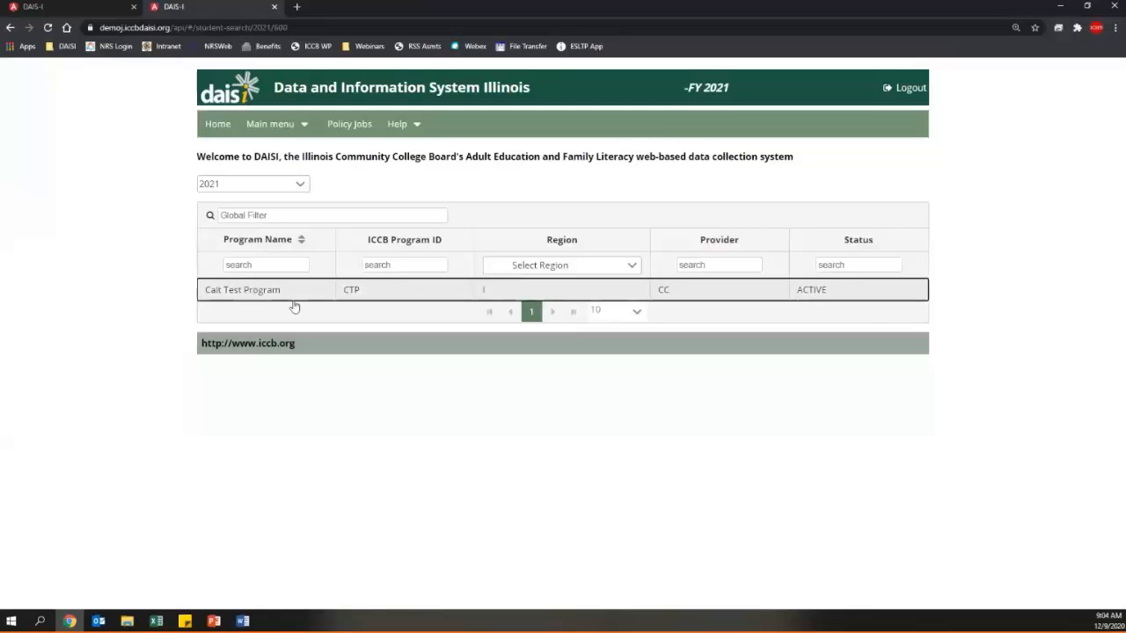
scroll(452, 336, down, 1)
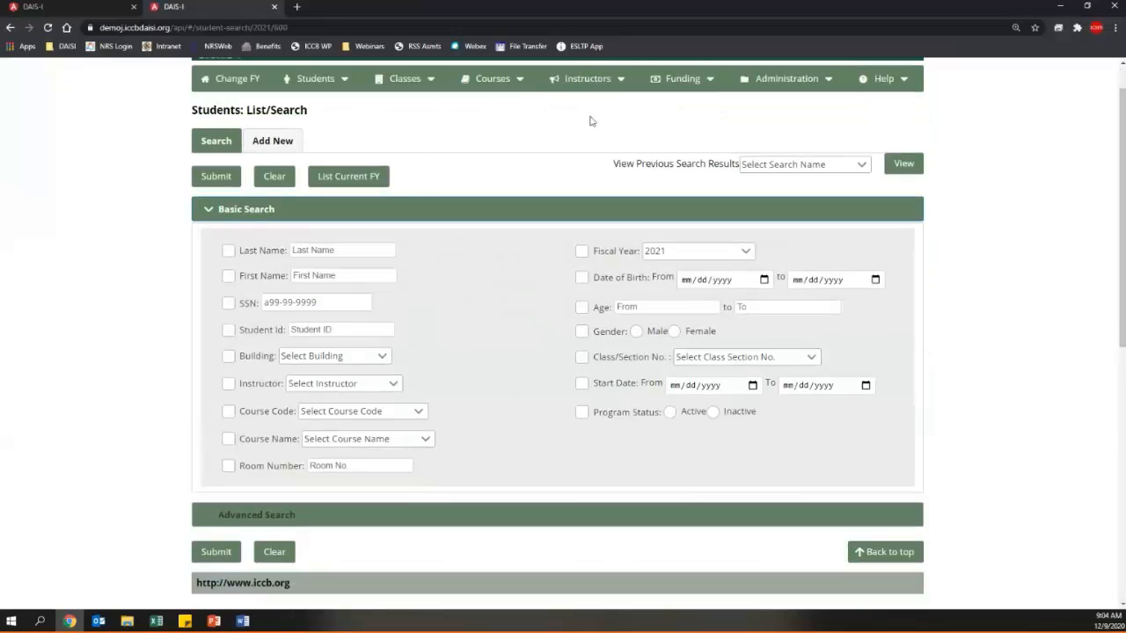
scroll(590, 117, up, 1)
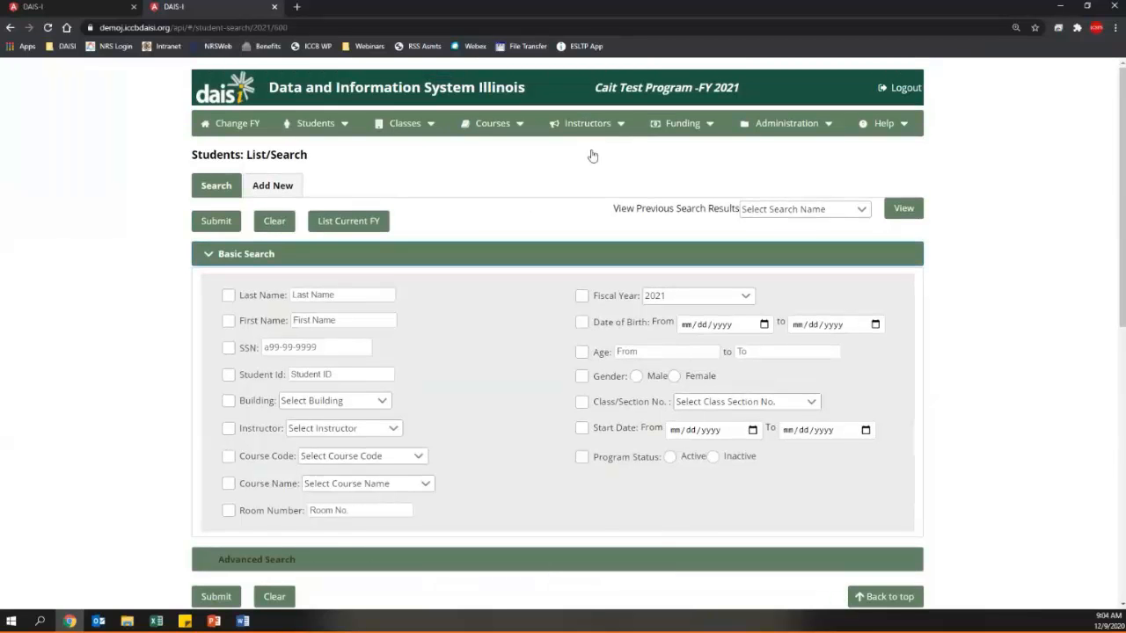
click(616, 132)
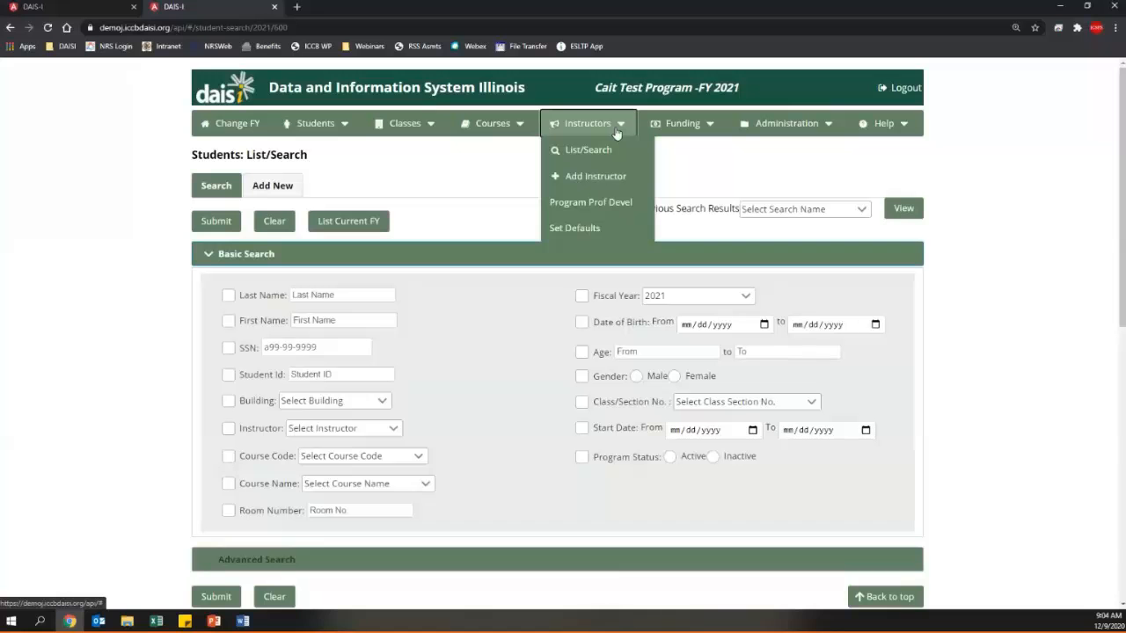
click(638, 179)
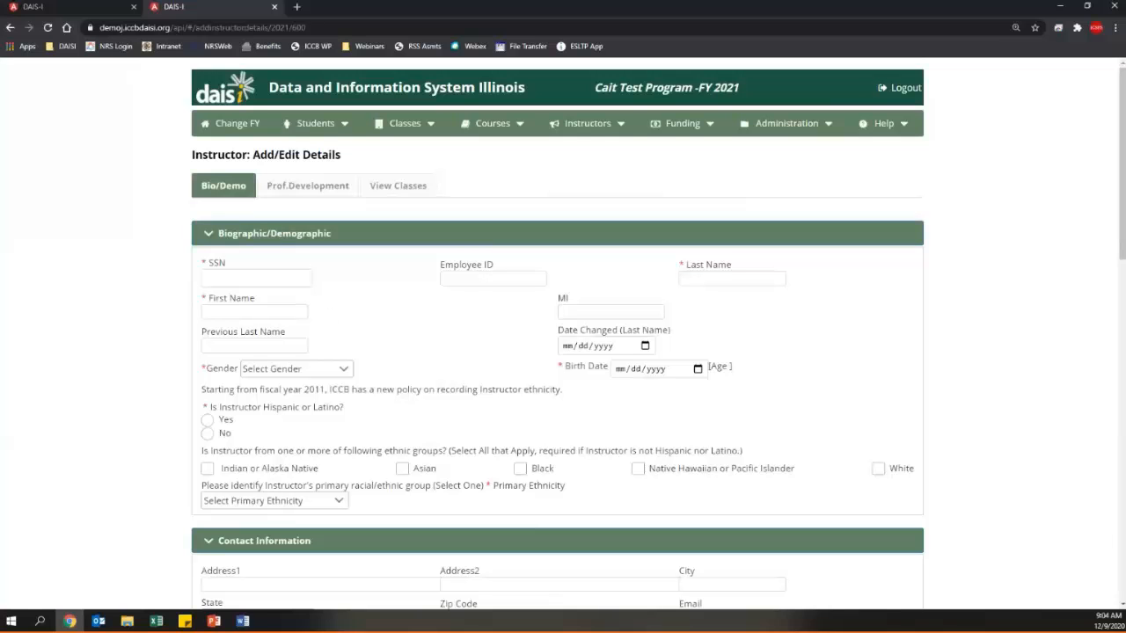
- Paste the instructor's SSN into the form's SSN field, revealing an existing same-SSN instructor
key(alt+Tab)
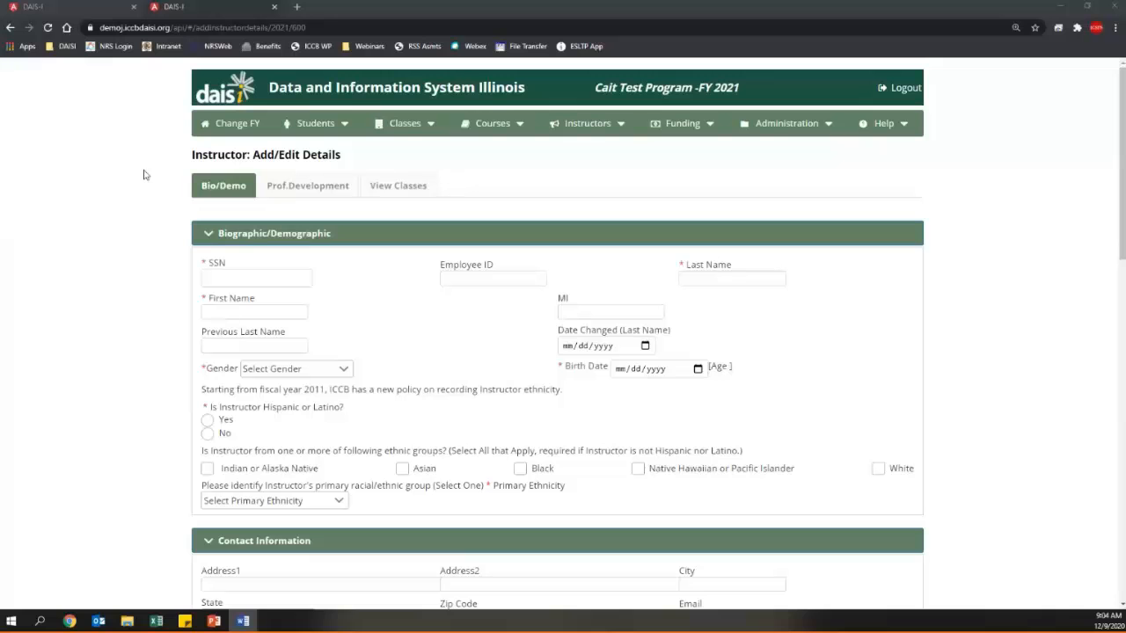
click(284, 281)
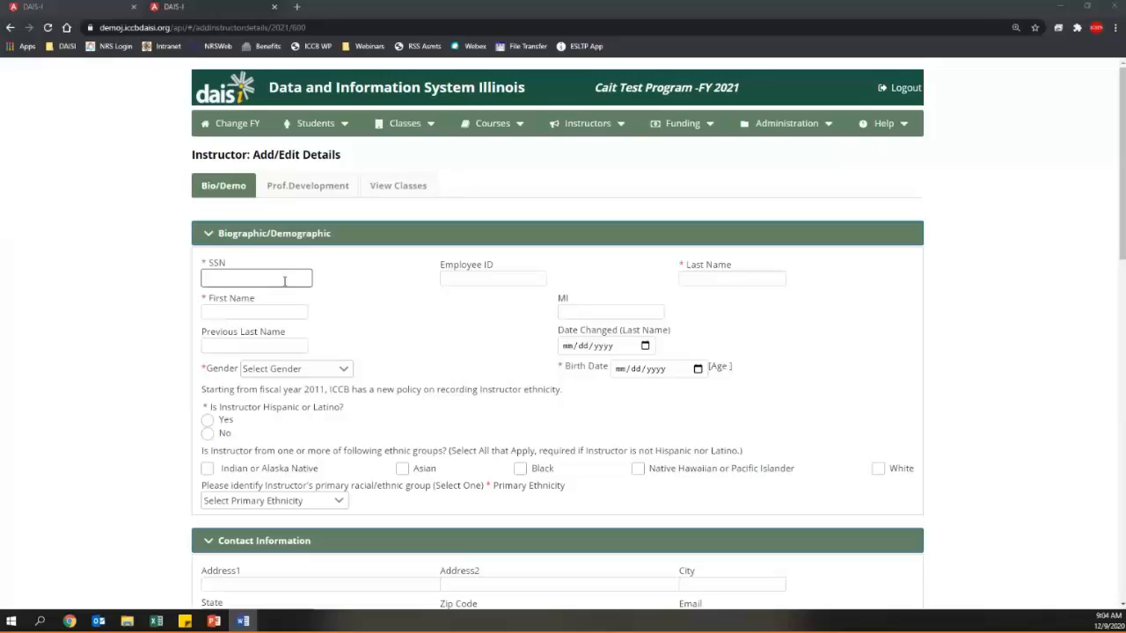
click(284, 279)
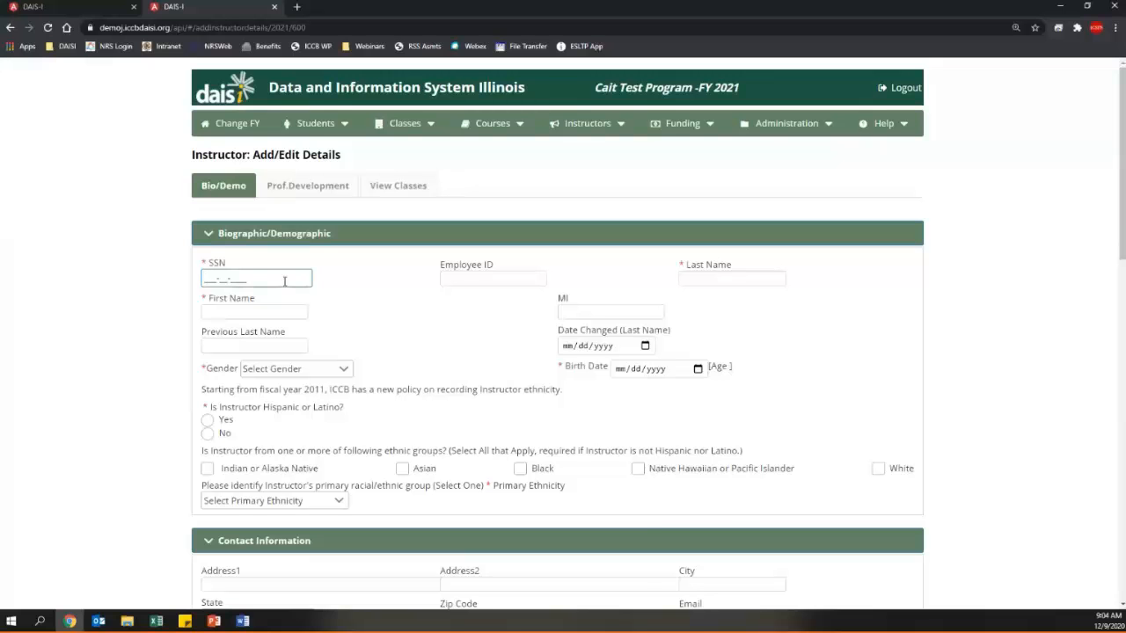
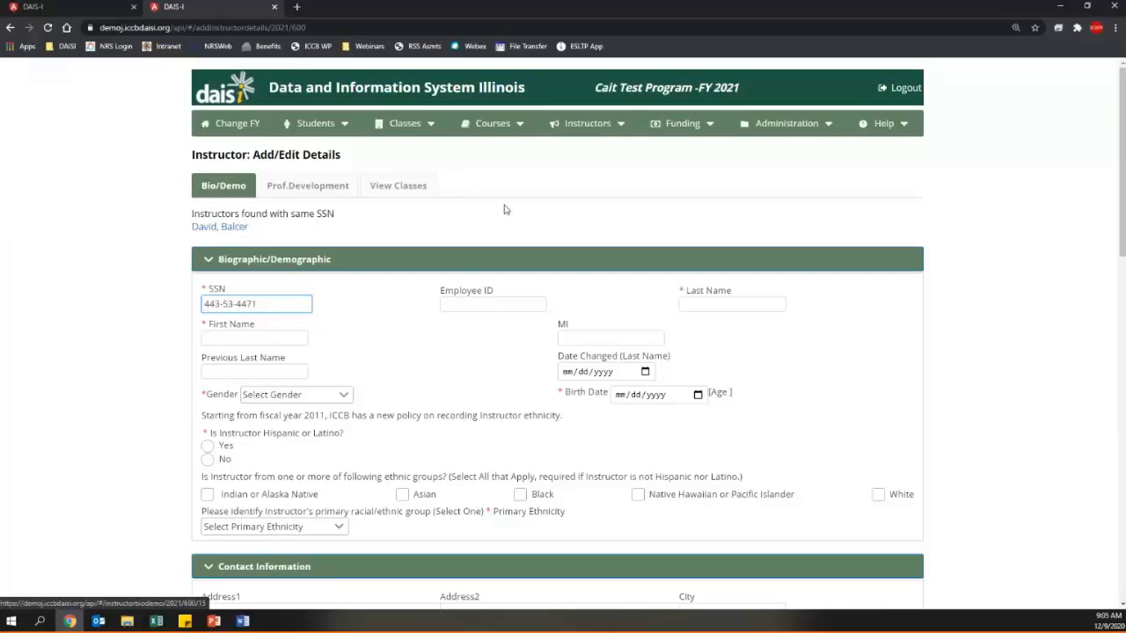
click(548, 74)
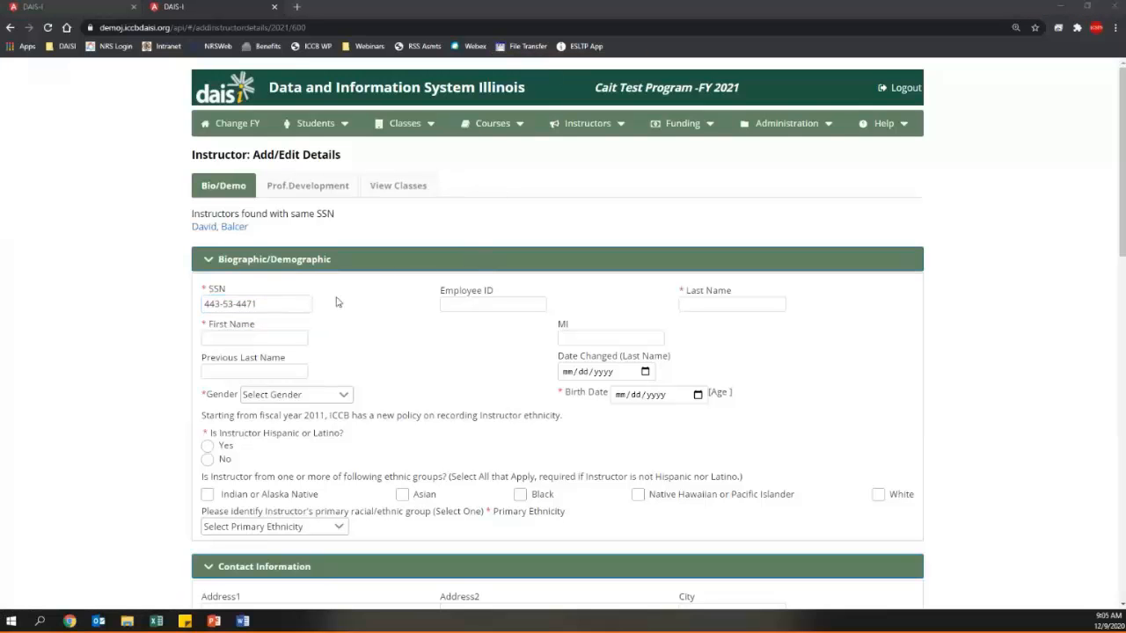
- Open the existing instructor matching that SSN, review their details, and reopen the Instructors menu
click(219, 229)
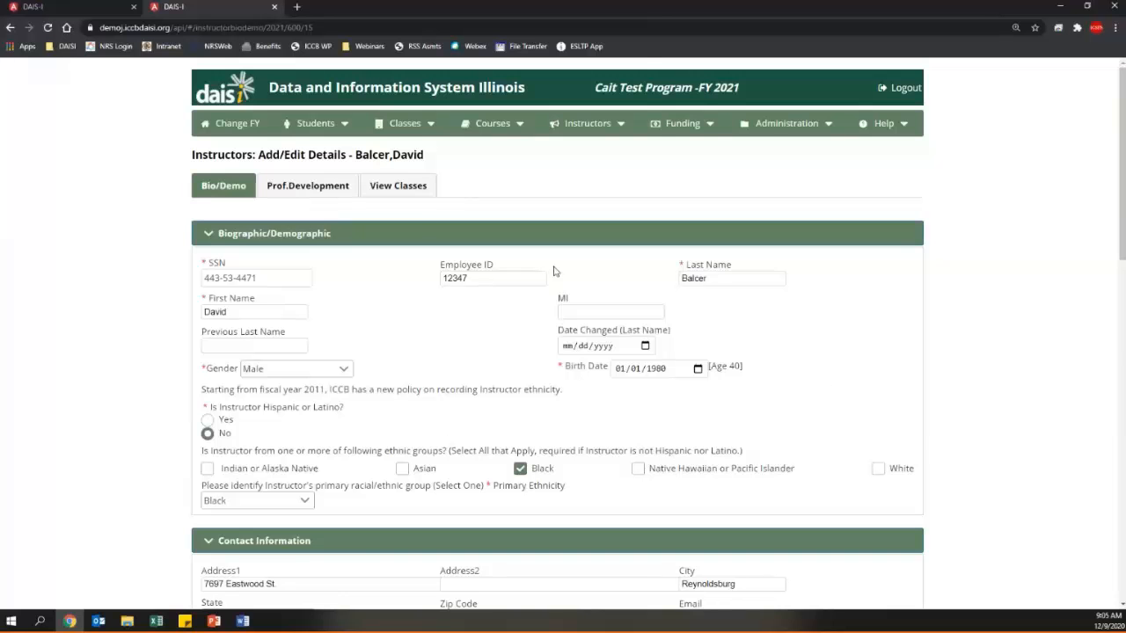
scroll(479, 411, down, 3)
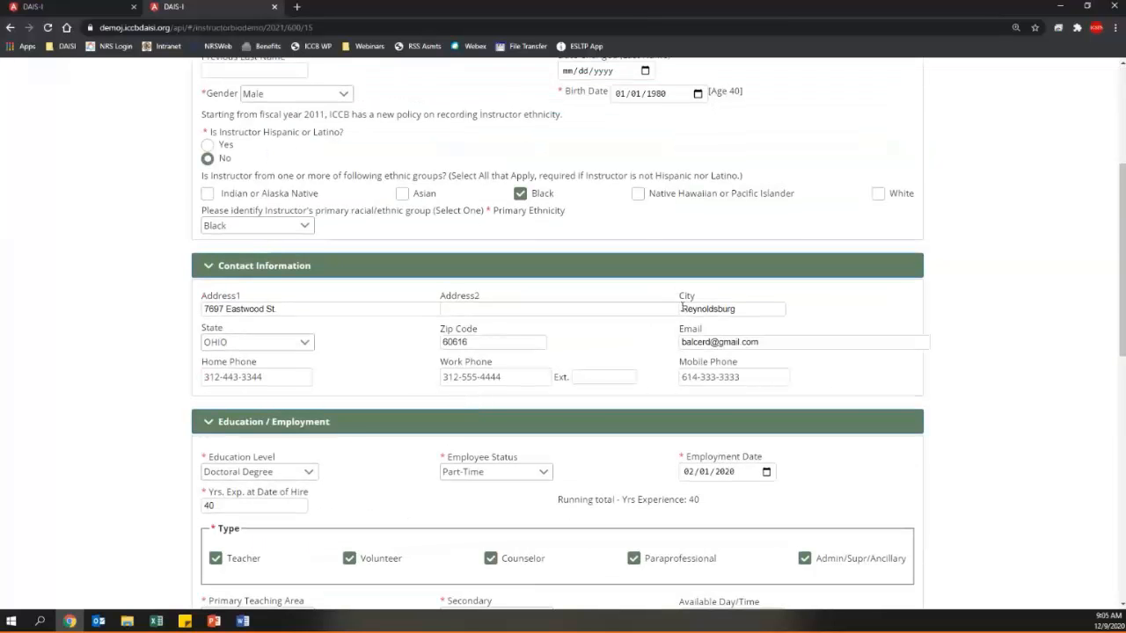
scroll(378, 390, up, 3)
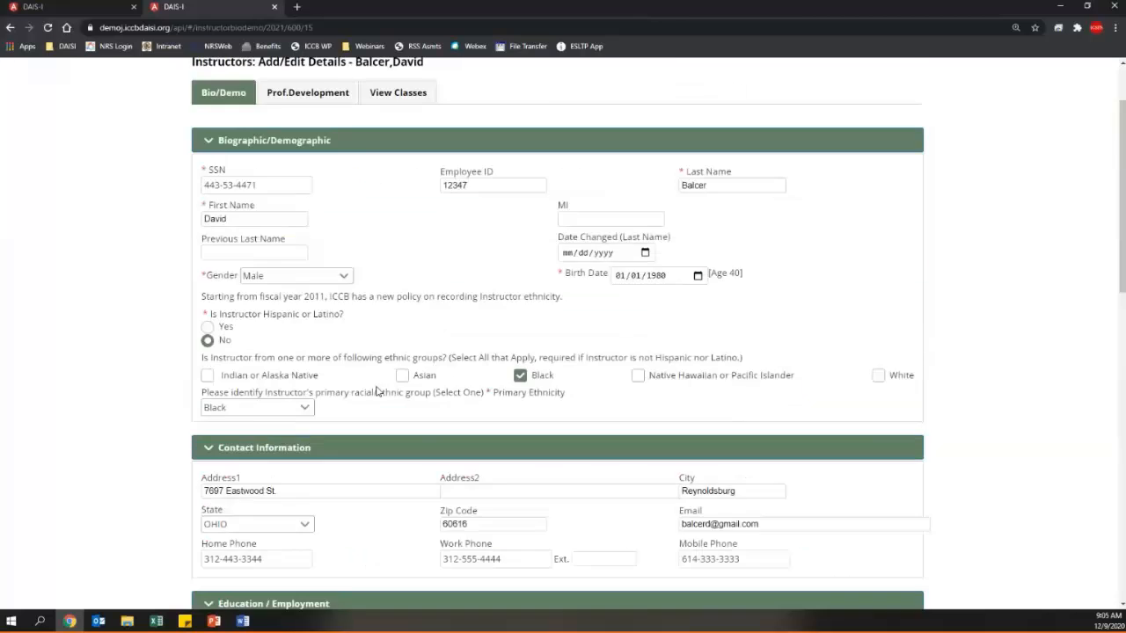
click(587, 123)
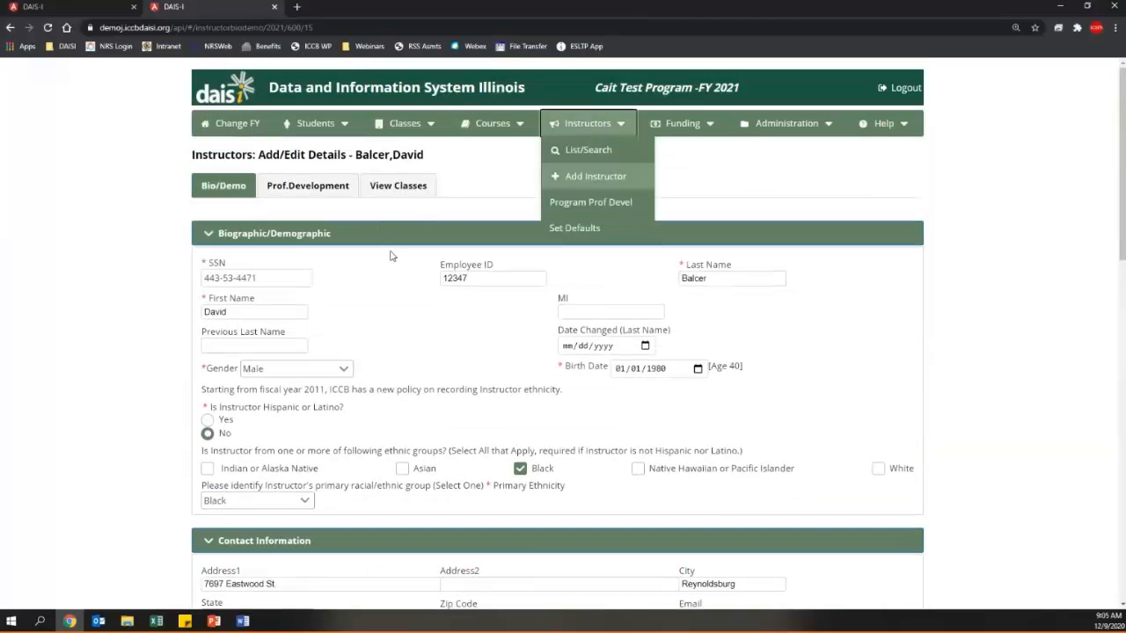
click(517, 192)
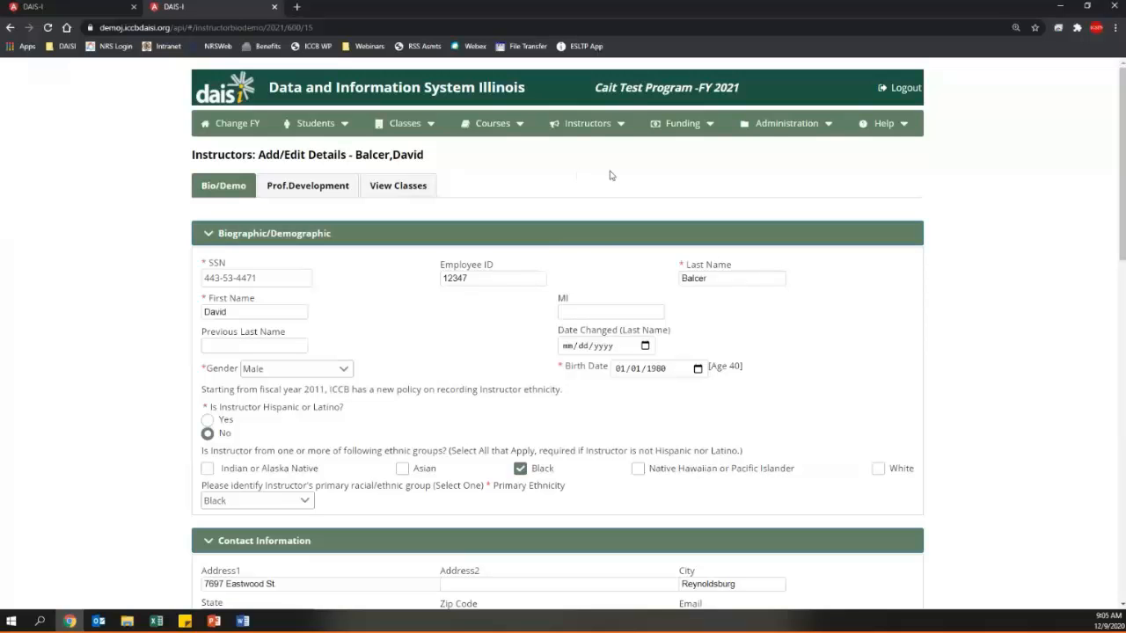
click(610, 131)
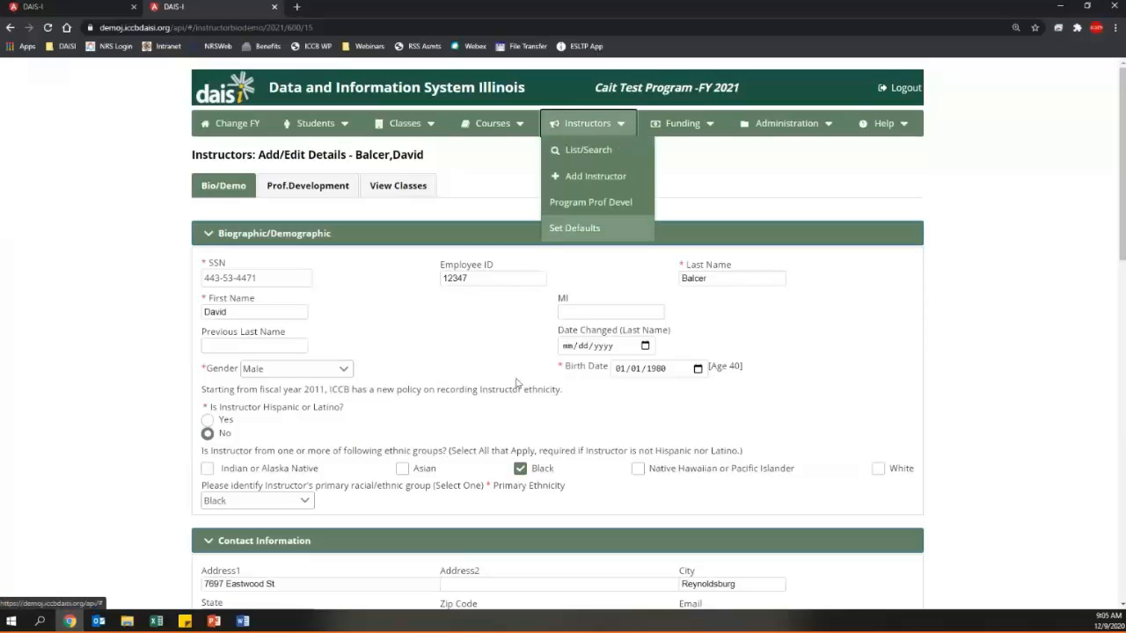
- Start a fresh instructor record with last name, first name and birth date 01/01/1980
click(592, 178)
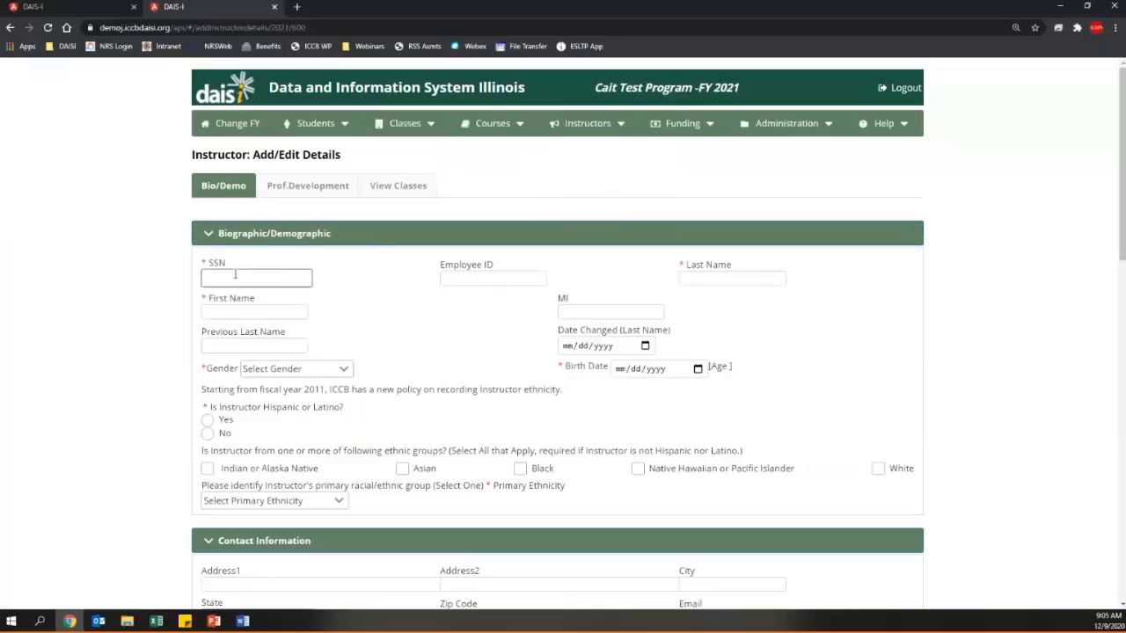
click(720, 279)
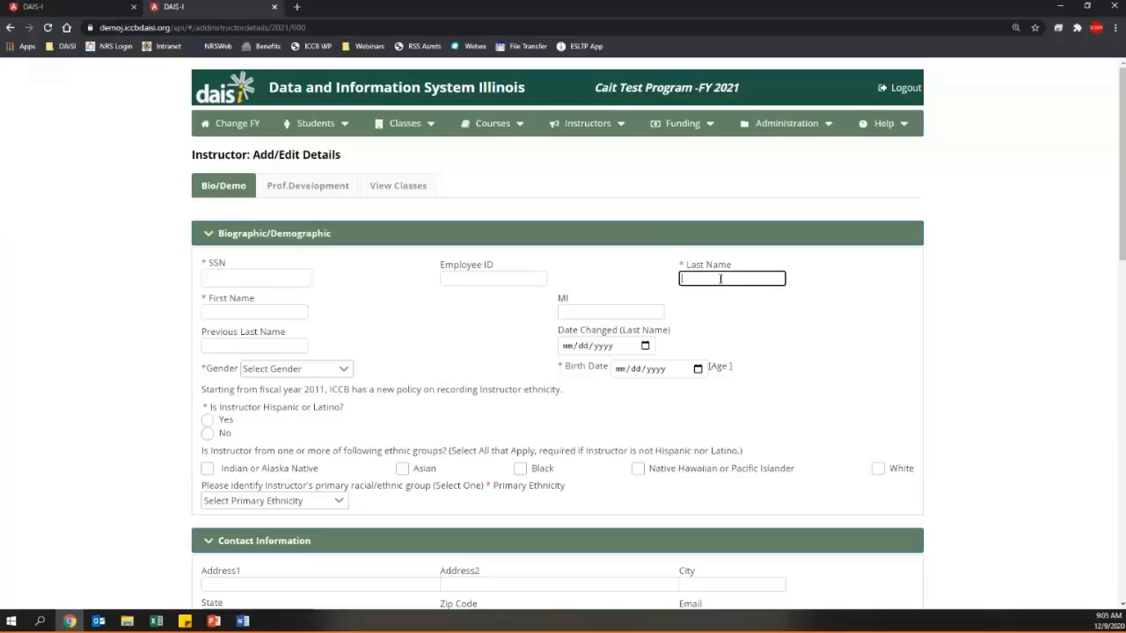
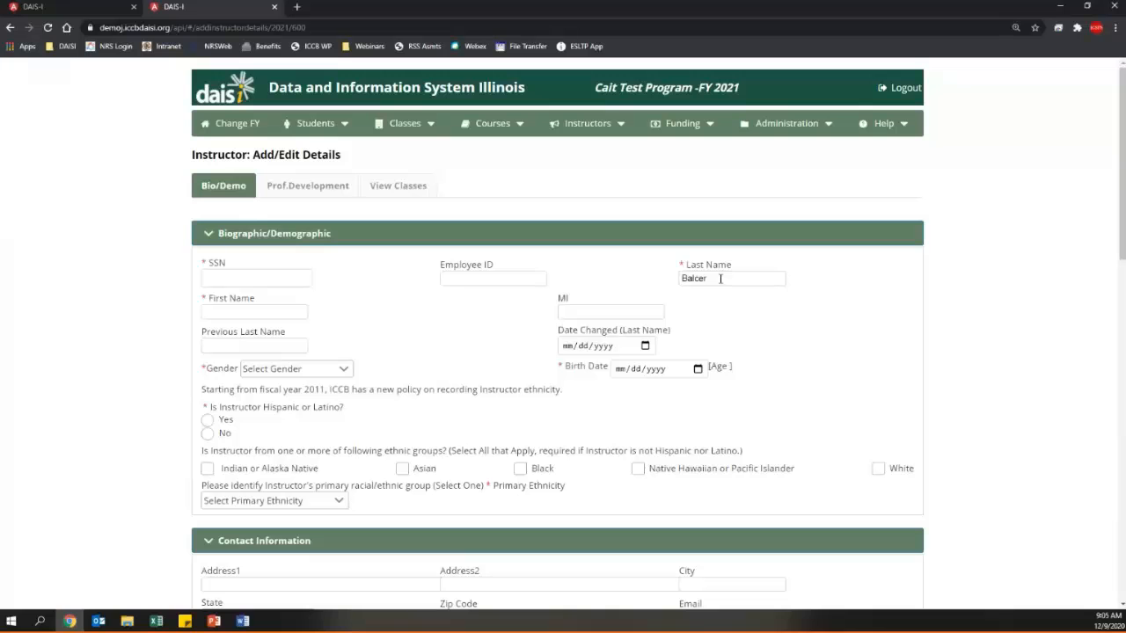
key(Tab)
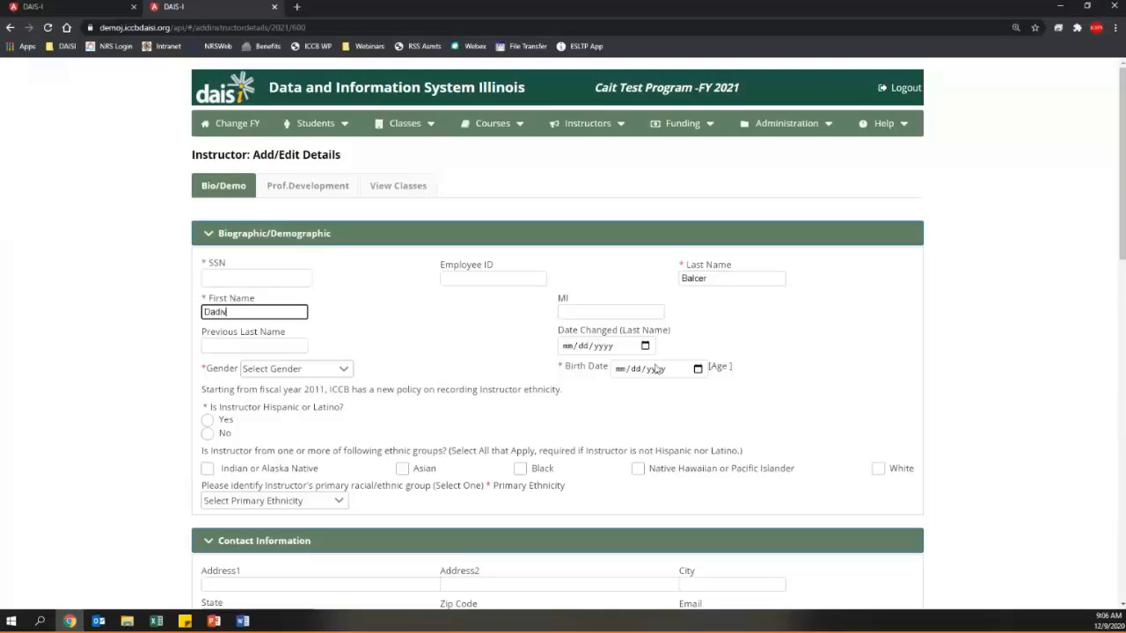
click(620, 369)
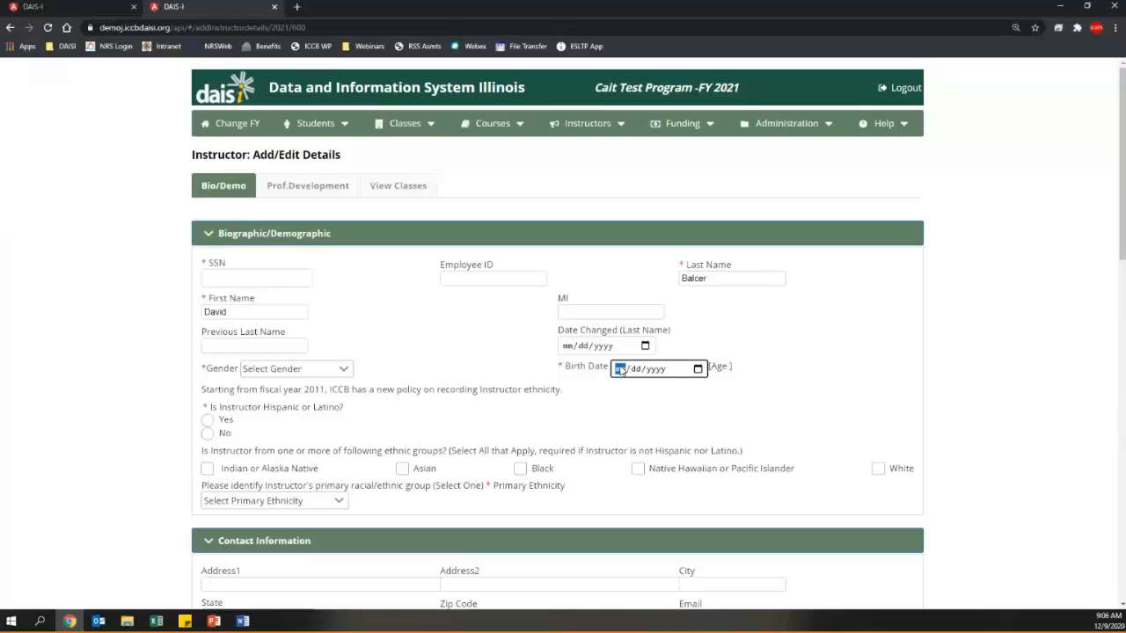
text(01/01/1980)
click(771, 412)
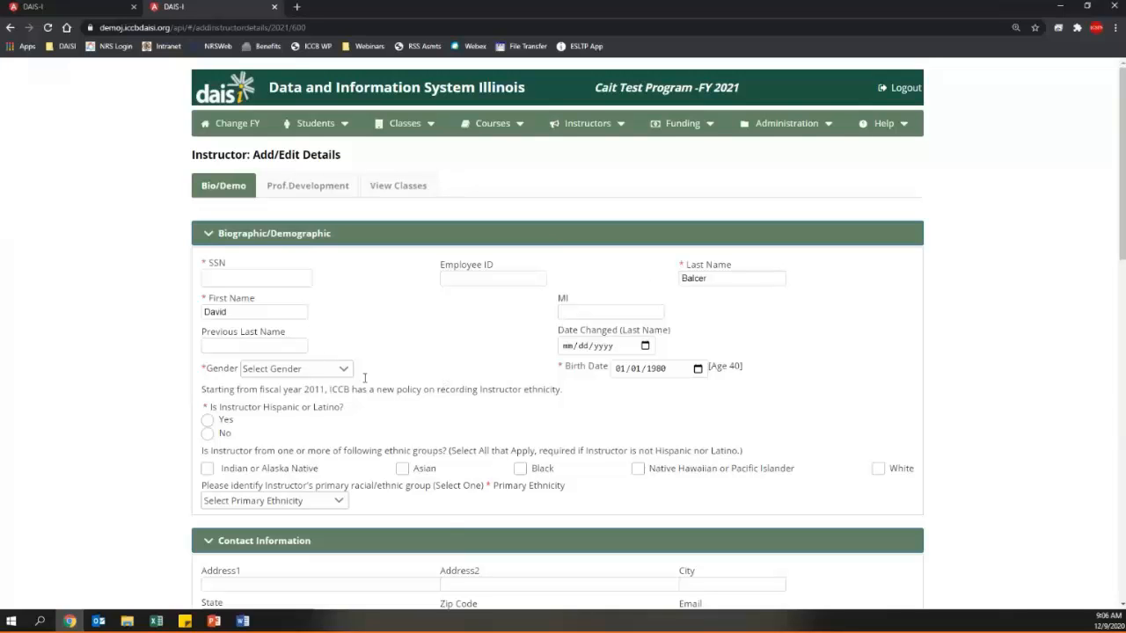
click(287, 279)
click(150, 360)
scroll(423, 361, down, 10)
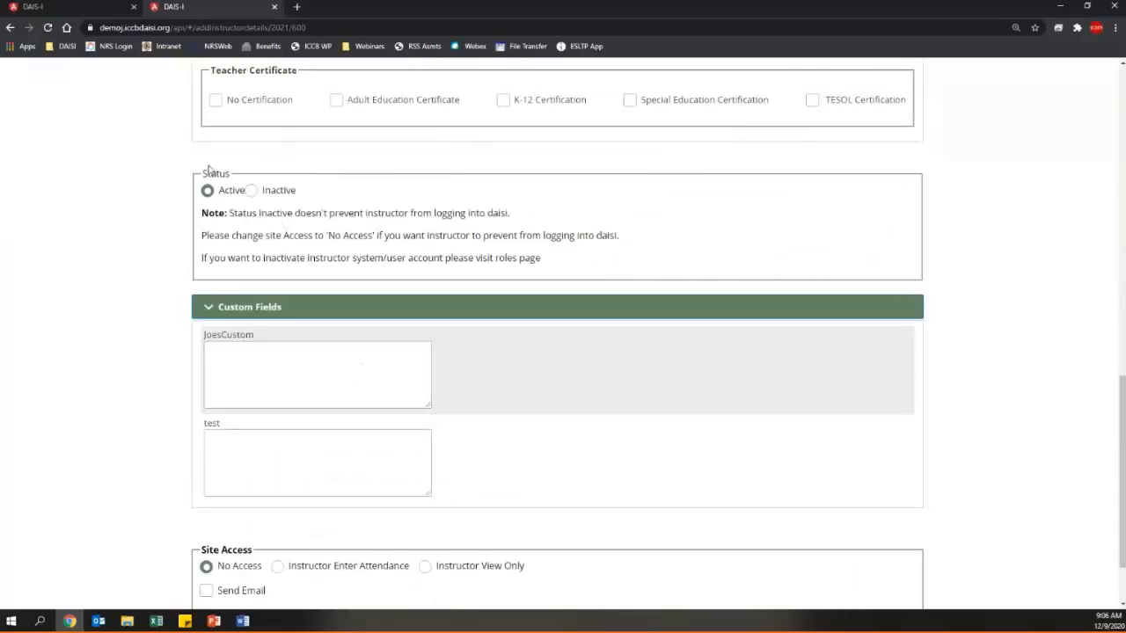
drag(203, 172, 229, 174)
click(219, 234)
scroll(306, 211, down, 1)
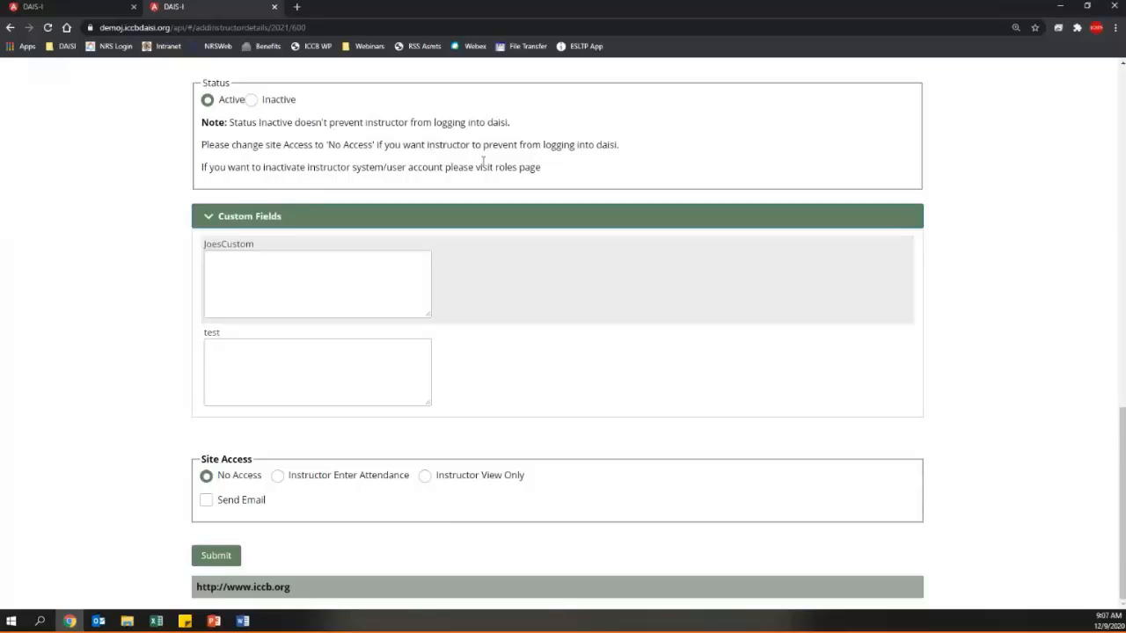
mouse_move(476, 167)
mouse_down()
mouse_move(555, 180)
mouse_move(512, 168)
mouse_move(478, 176)
mouse_up()
click(536, 167)
click(520, 431)
drag(203, 460, 255, 467)
click(255, 467)
click(207, 477)
key(alt+Tab)
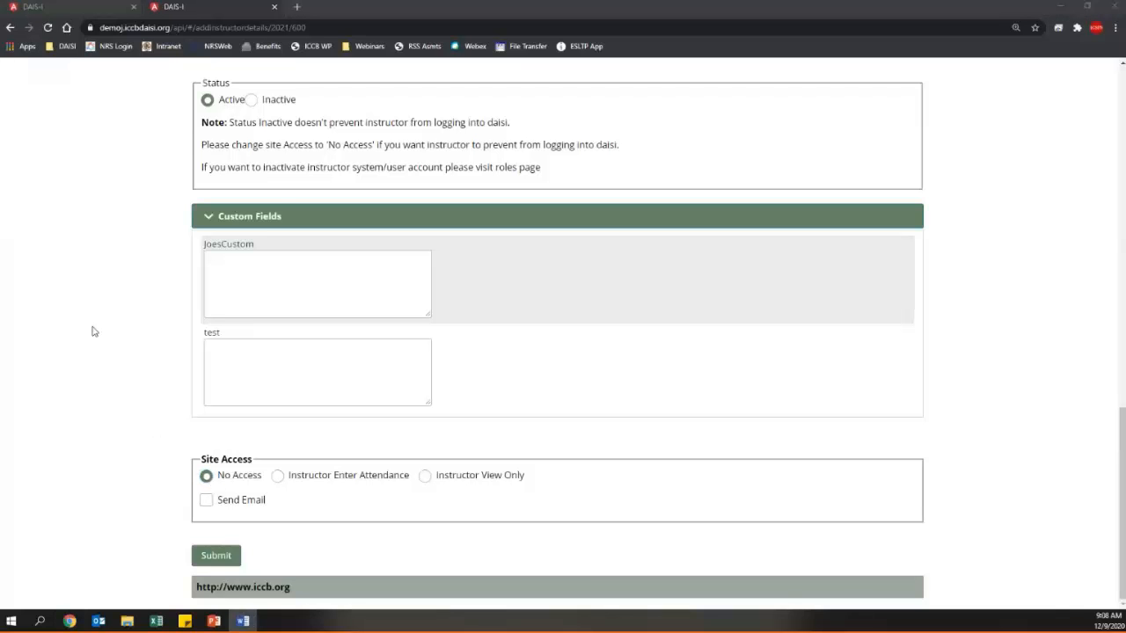
key(alt+Tab)
scroll(95, 332, up, 15)
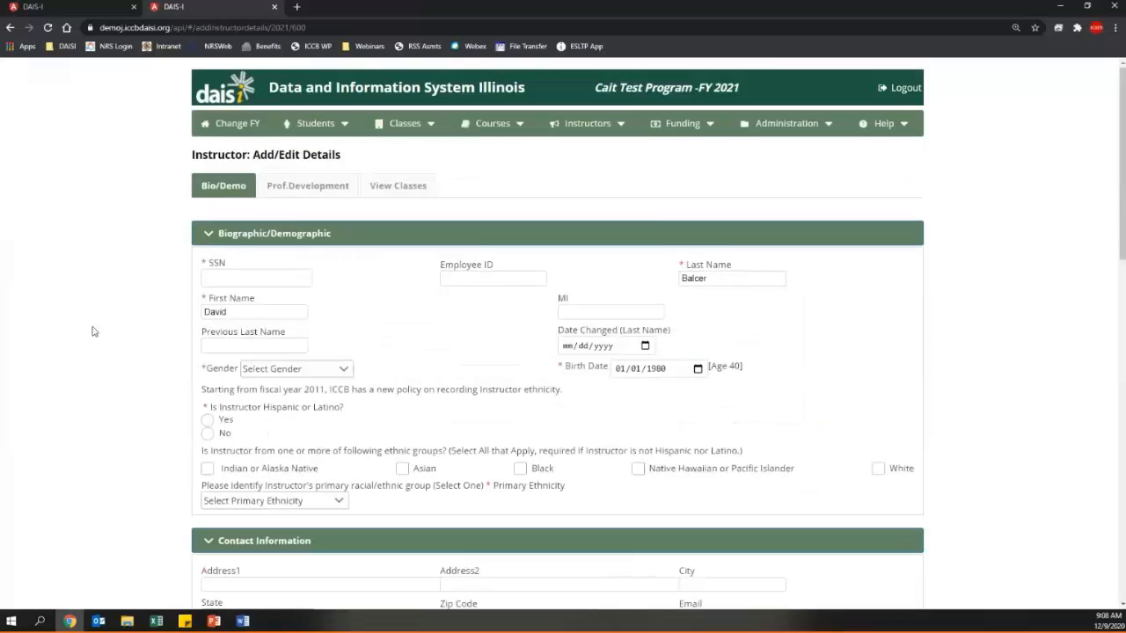
- Show the Instructors menu options, including Program Prof. Development
click(595, 136)
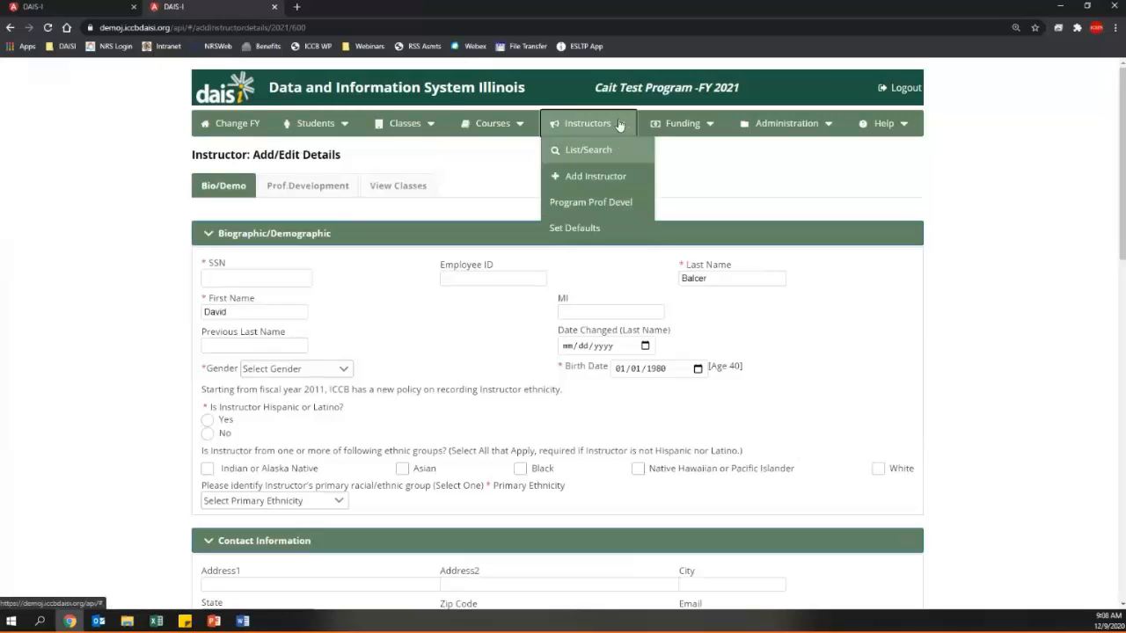
- Open Program Prof. Development and select all 23 instructors under Instructor Names
click(633, 203)
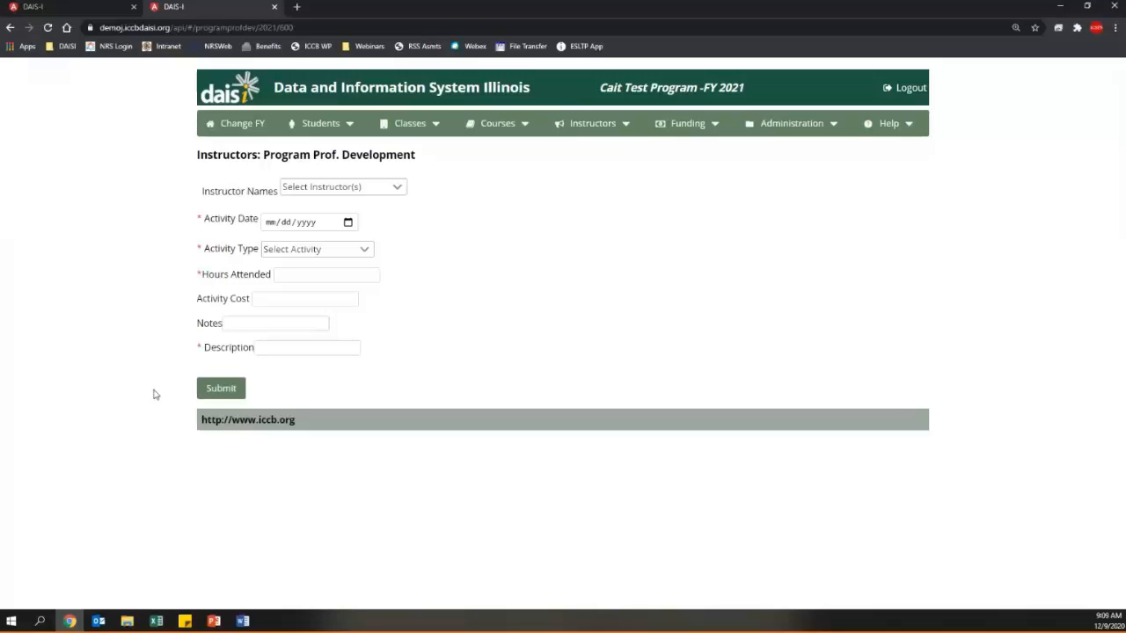
click(396, 187)
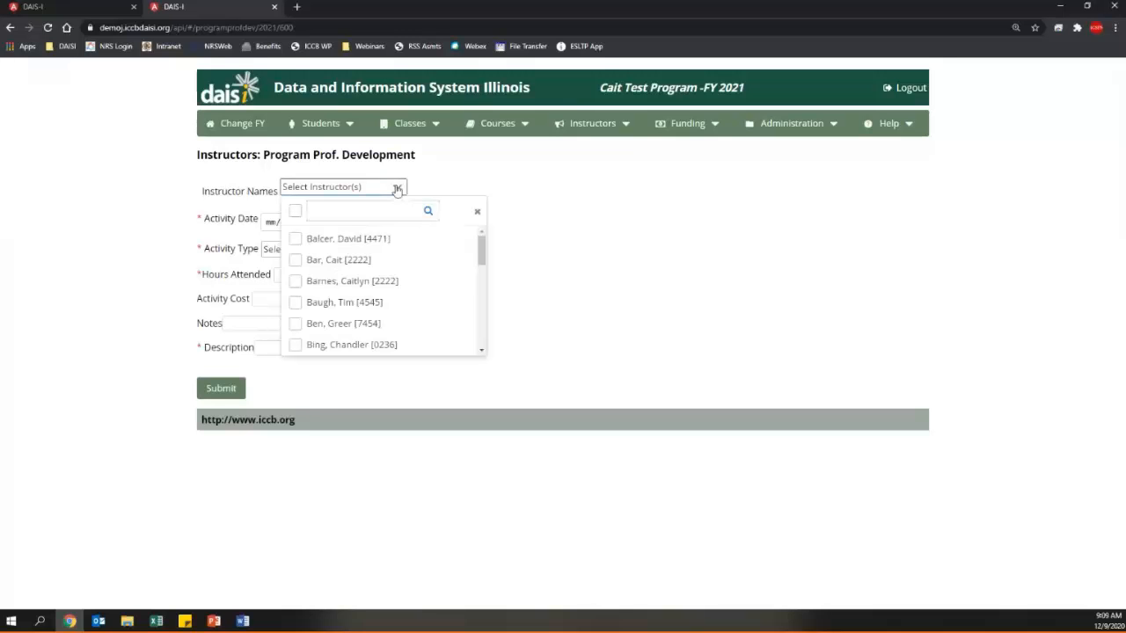
click(349, 240)
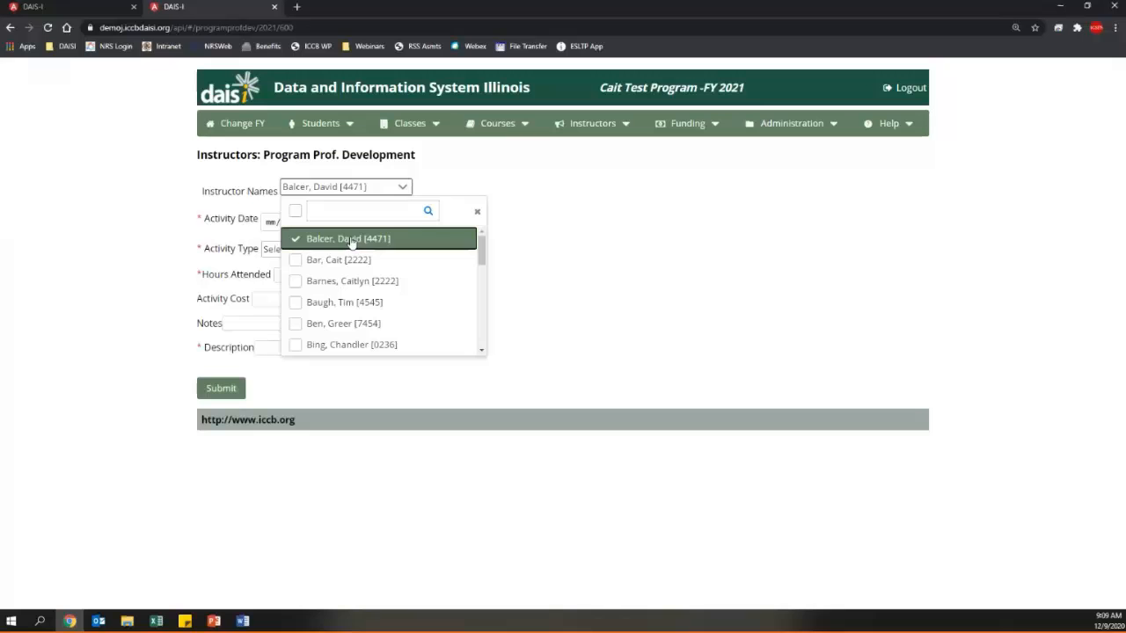
click(604, 296)
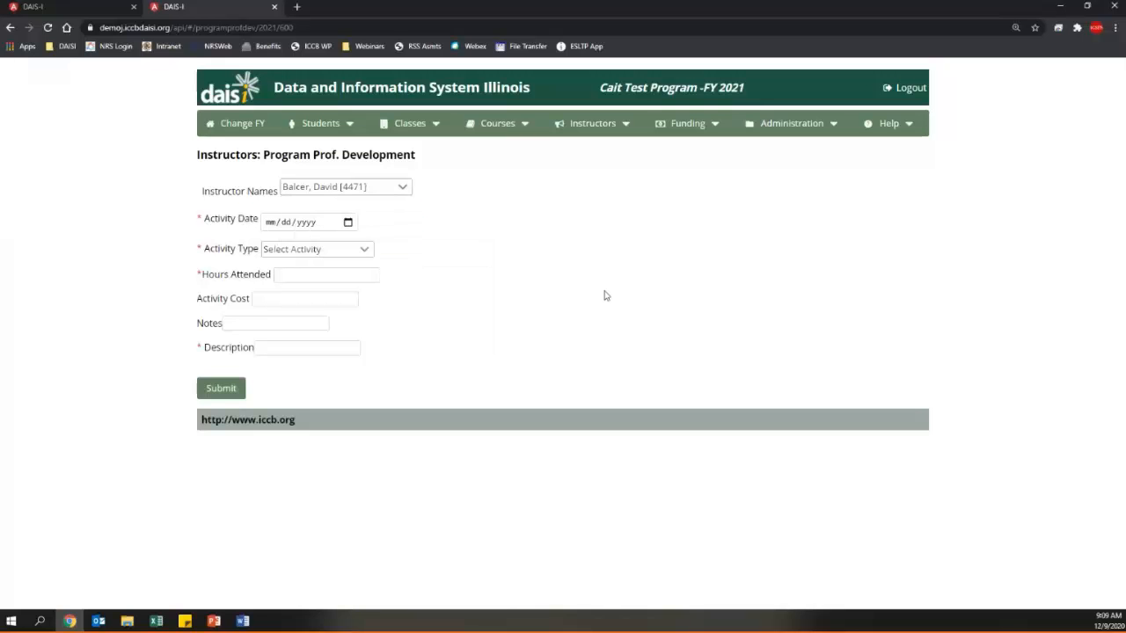
click(366, 196)
scroll(368, 264, down, 5)
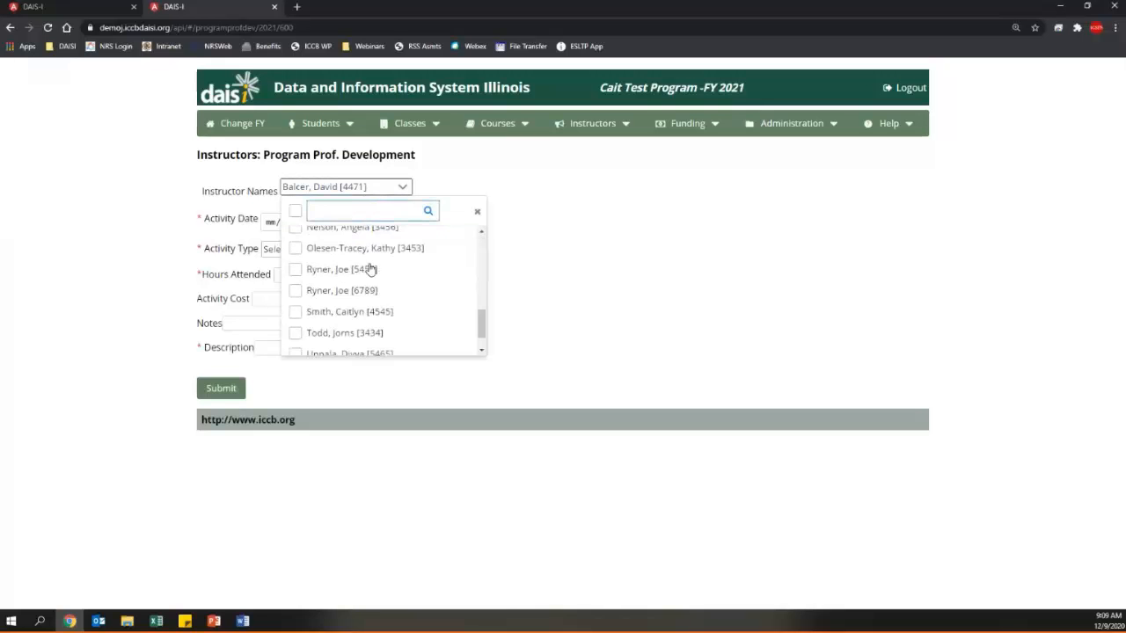
scroll(369, 270, down, 1)
click(369, 265)
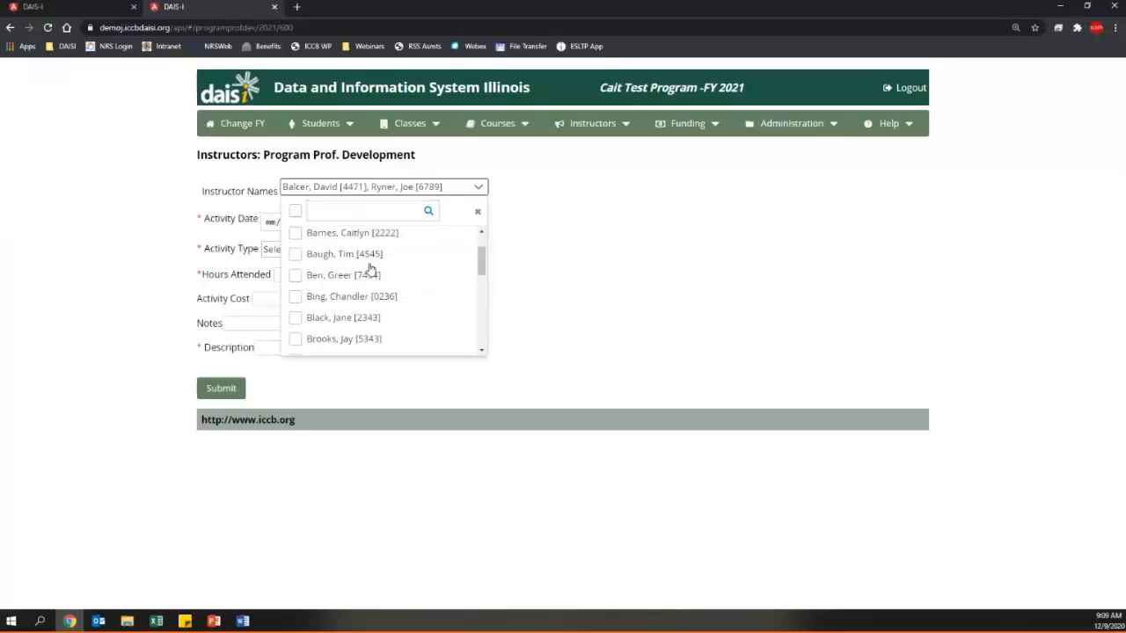
scroll(369, 266, up, 1)
click(295, 211)
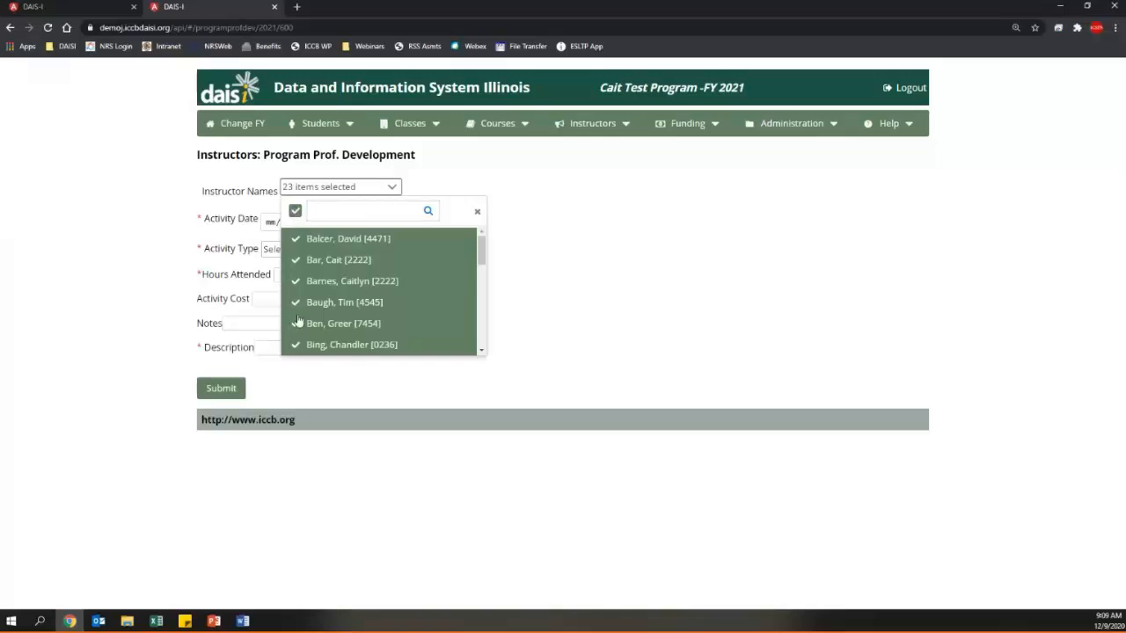
click(572, 307)
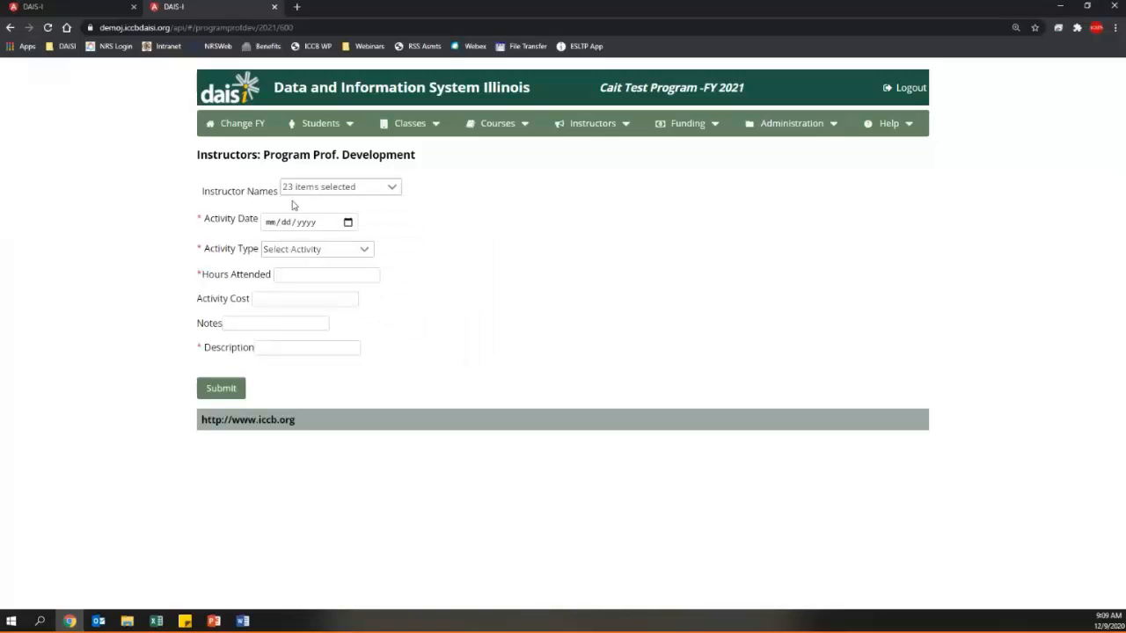
- Set the activity date to 12/09/2020 and the activity type to DAISI Training
click(350, 222)
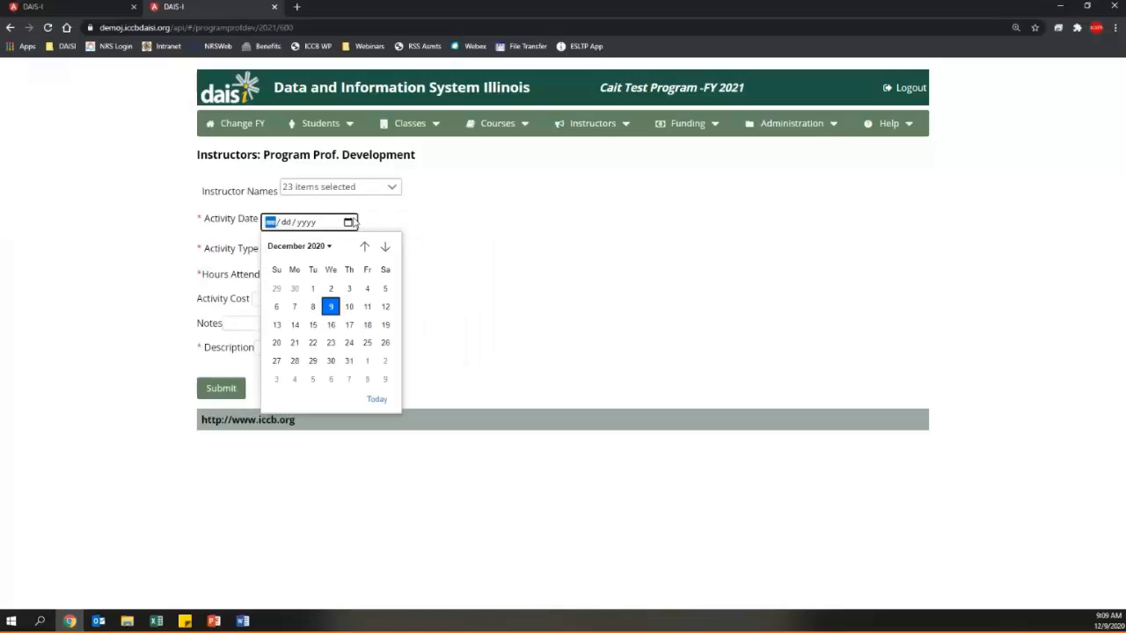
click(331, 307)
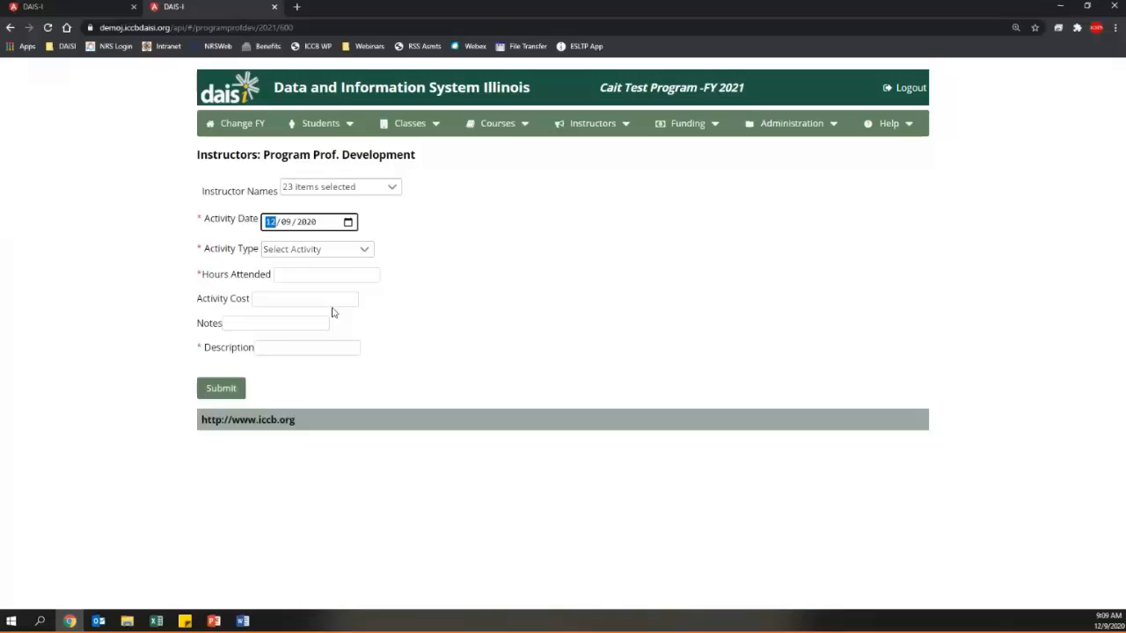
click(267, 252)
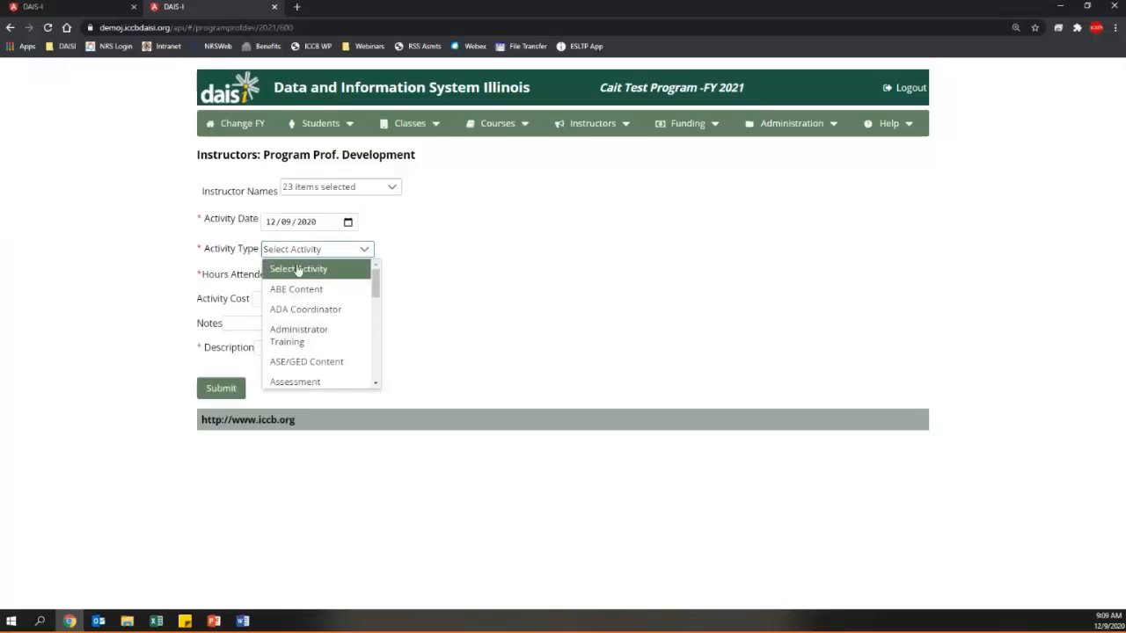
scroll(342, 390, down, 3)
scroll(342, 390, down, 5)
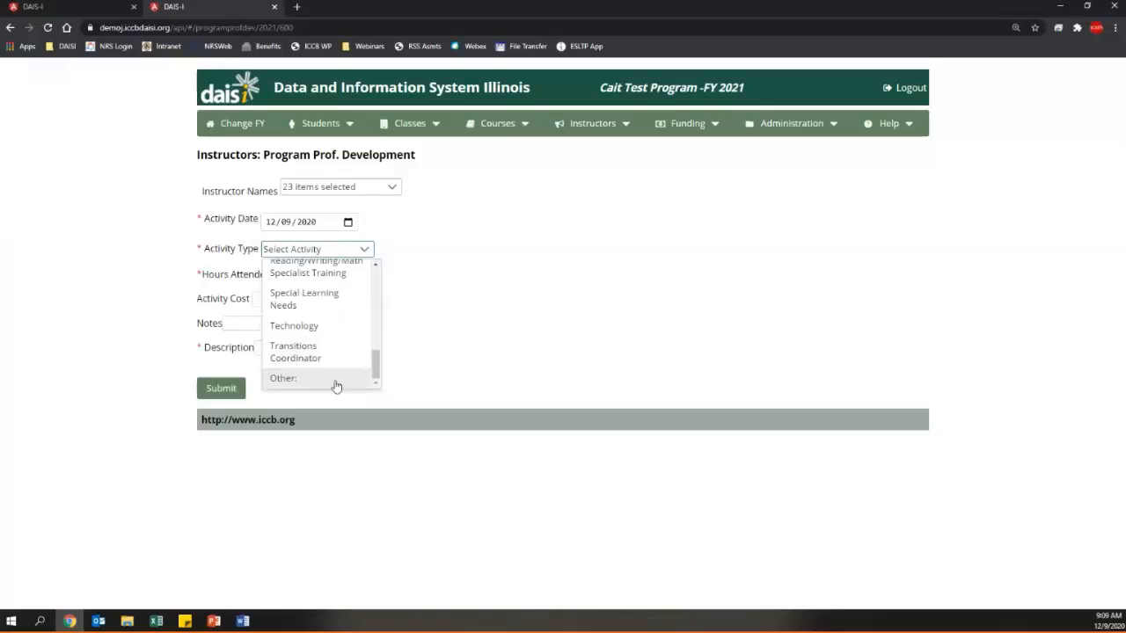
scroll(318, 366, up, 6)
scroll(317, 367, up, 2)
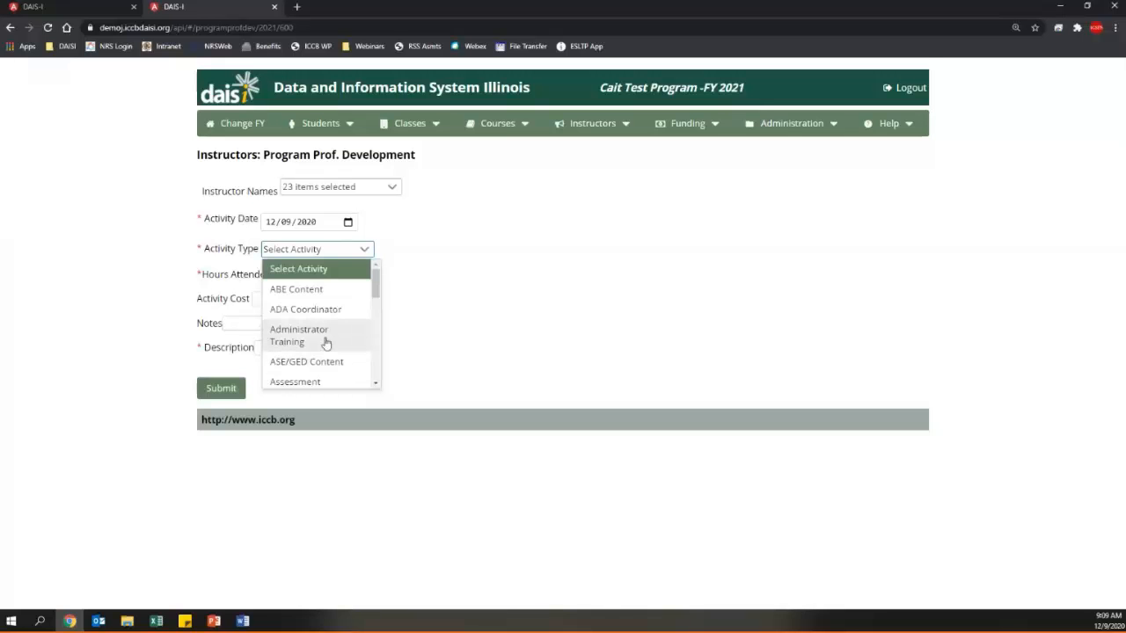
scroll(325, 342, down, 5)
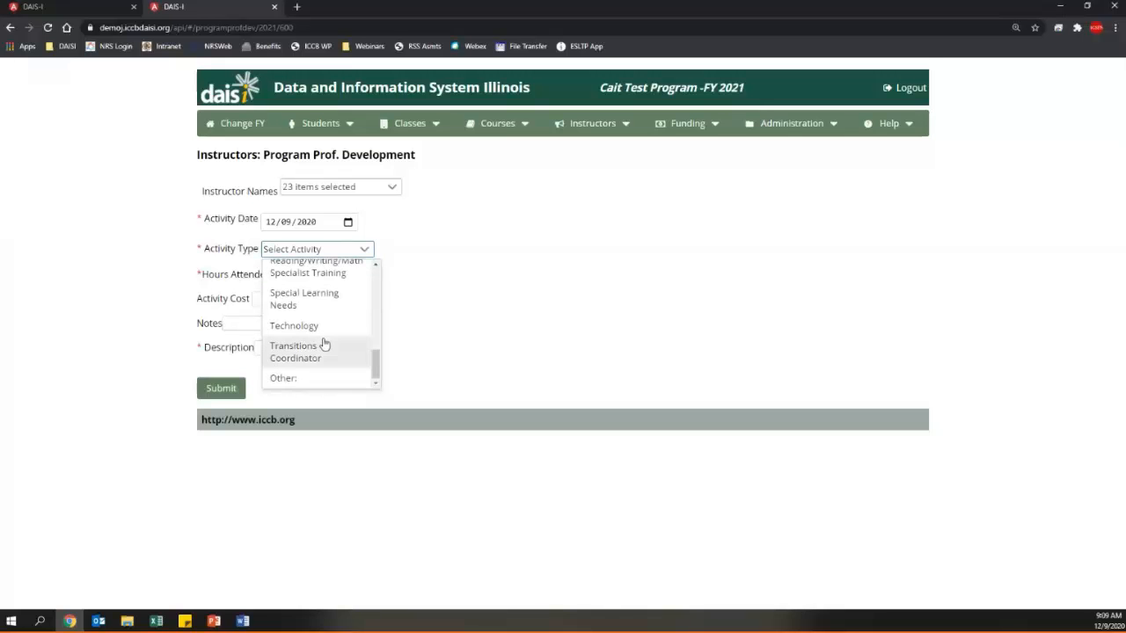
scroll(324, 344, up, 1)
scroll(324, 344, up, 2)
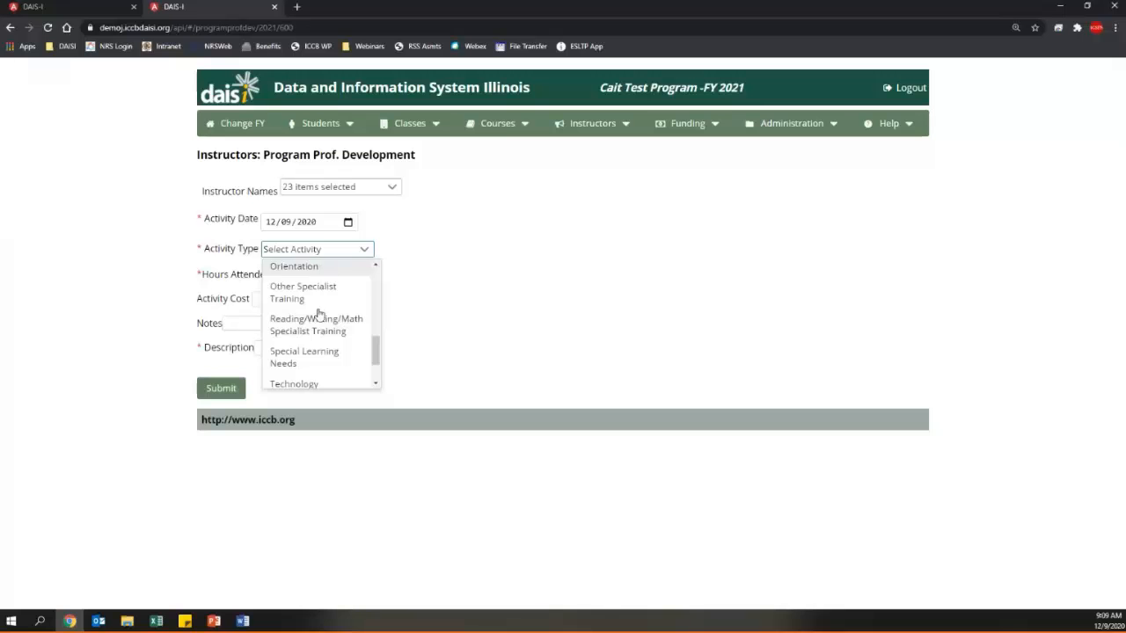
scroll(315, 325, down, 2)
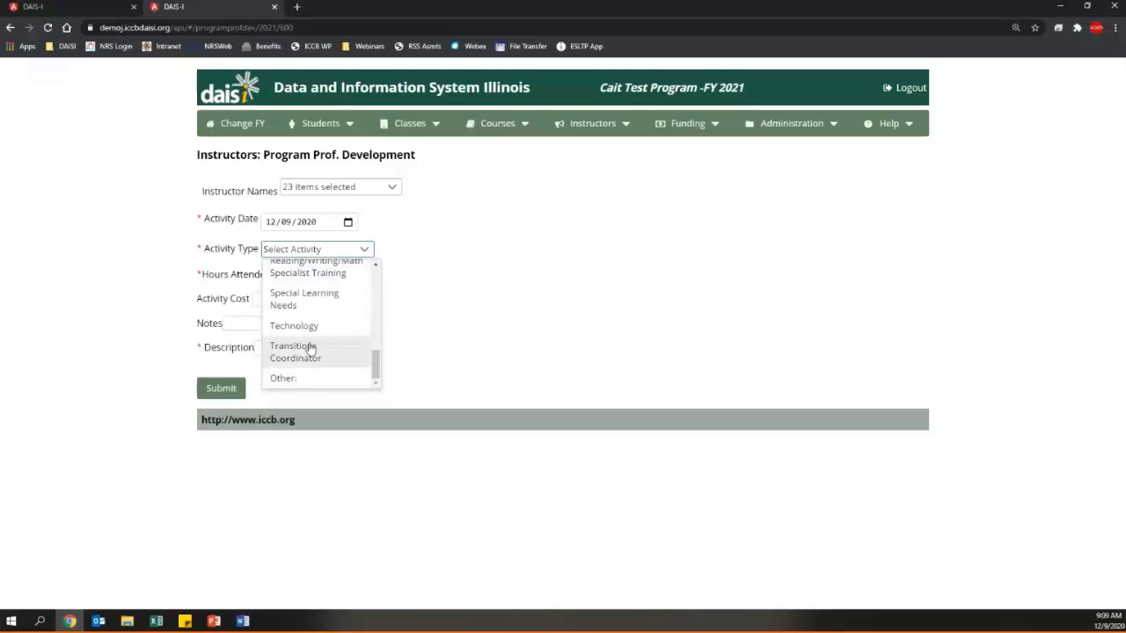
scroll(307, 346, up, 6)
scroll(309, 350, down, 3)
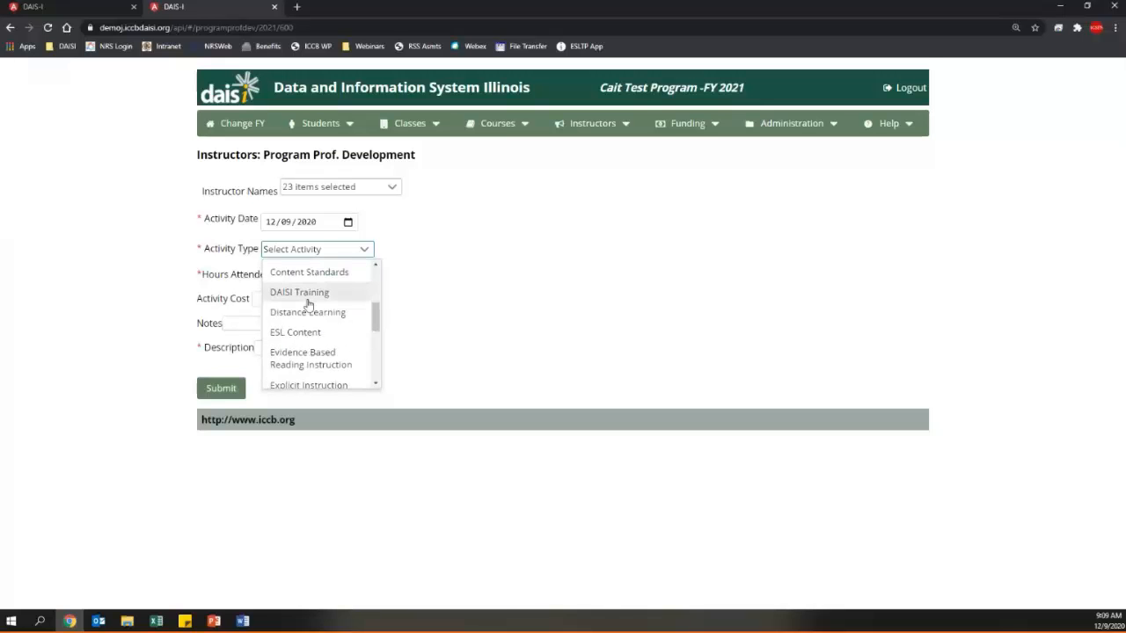
click(307, 301)
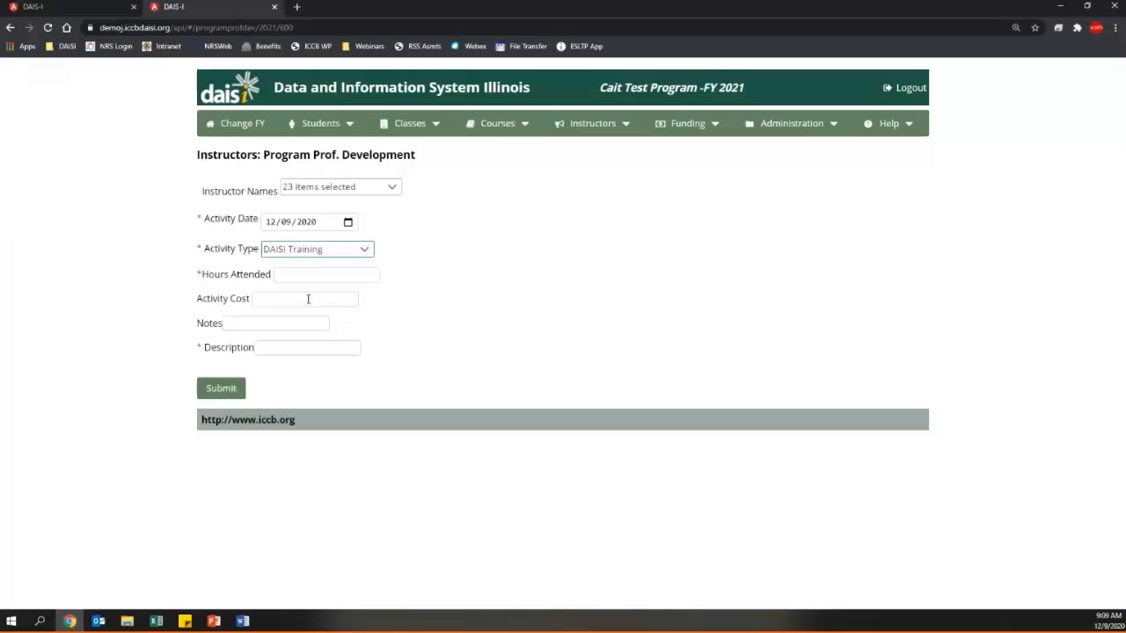
- Enter 1 hour with description 'Instructors section' and submit the activity
click(349, 277)
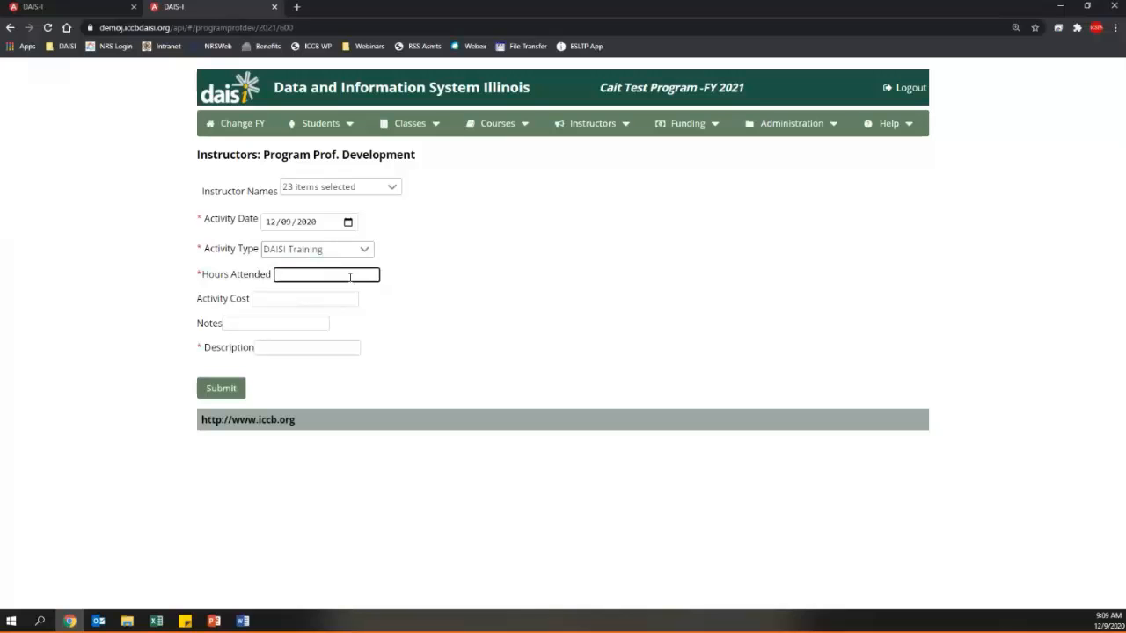
text(1)
click(287, 348)
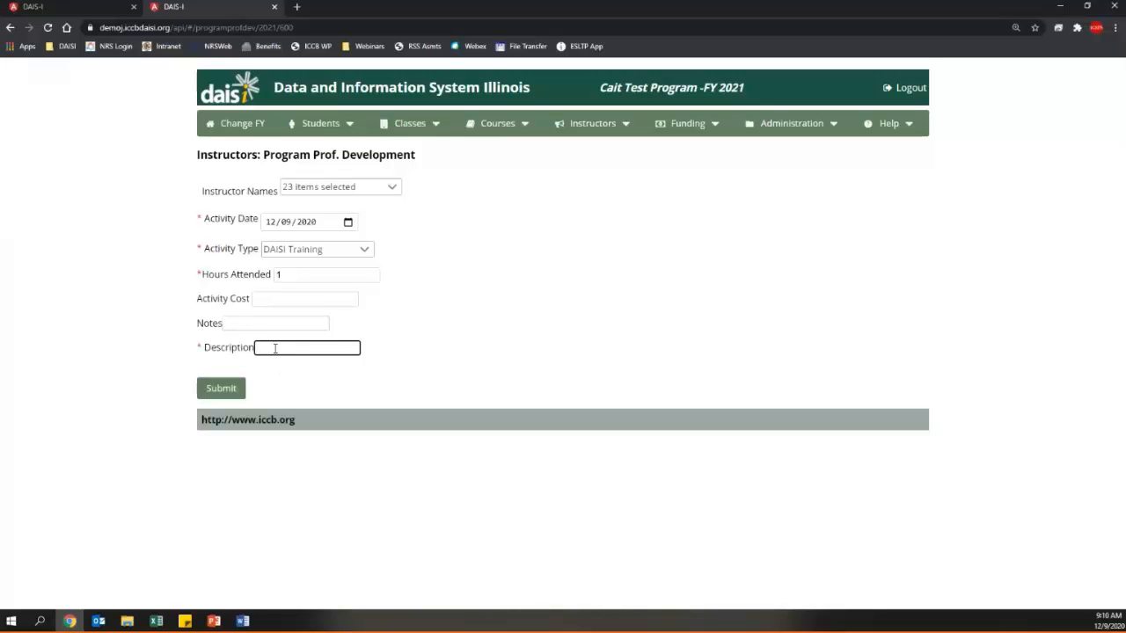
text(Instructors section)
click(233, 399)
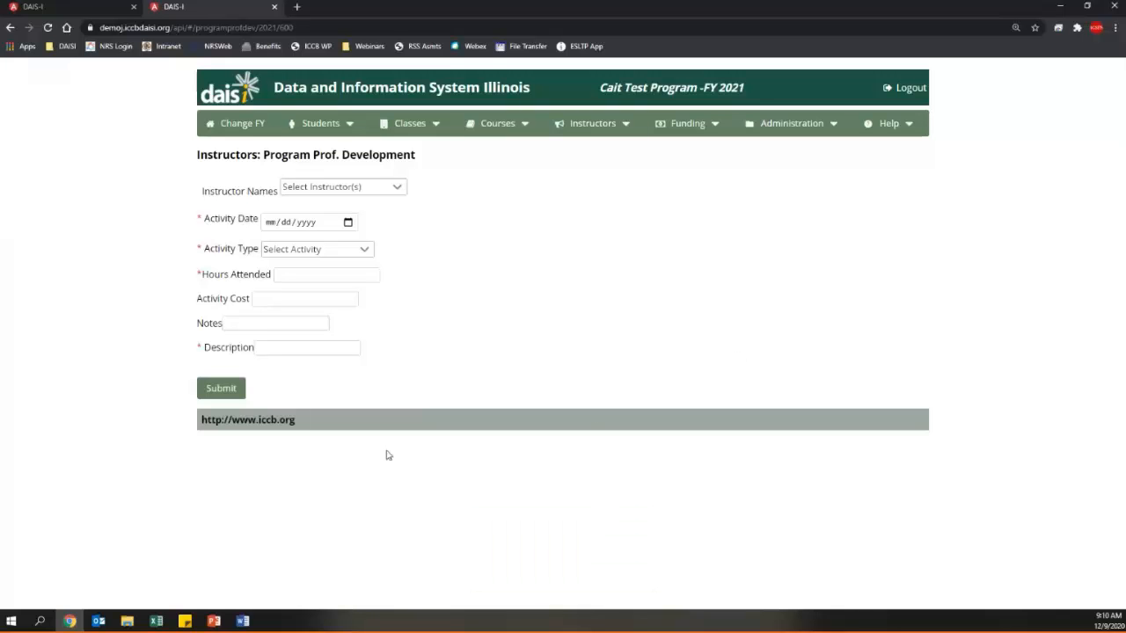
- List current-FY instructors and open the first instructor's record
click(607, 130)
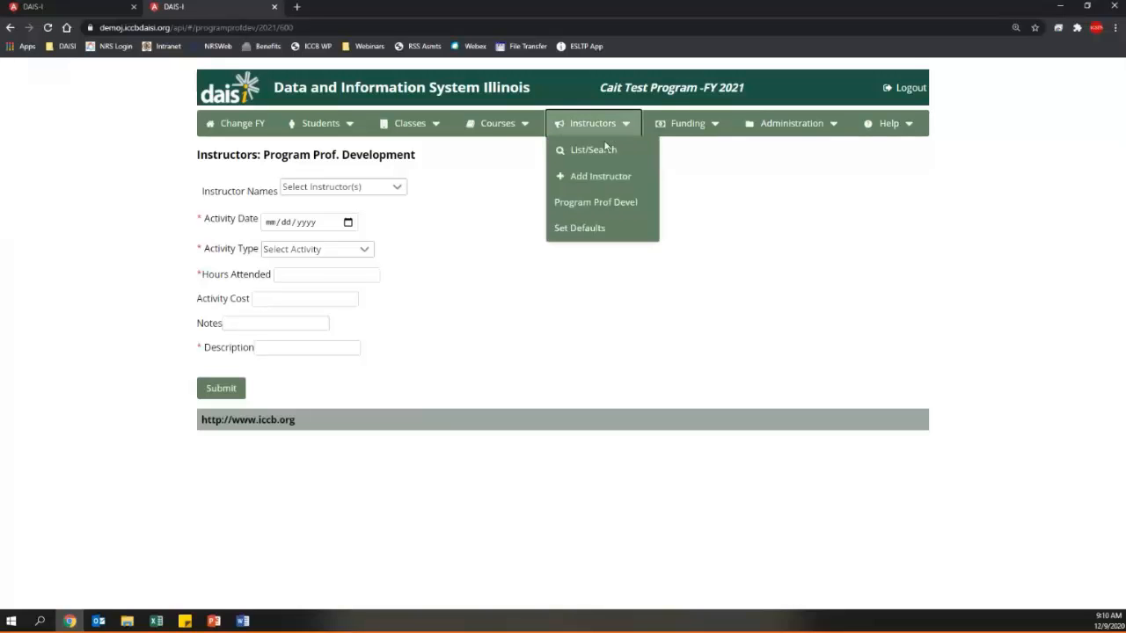
click(597, 151)
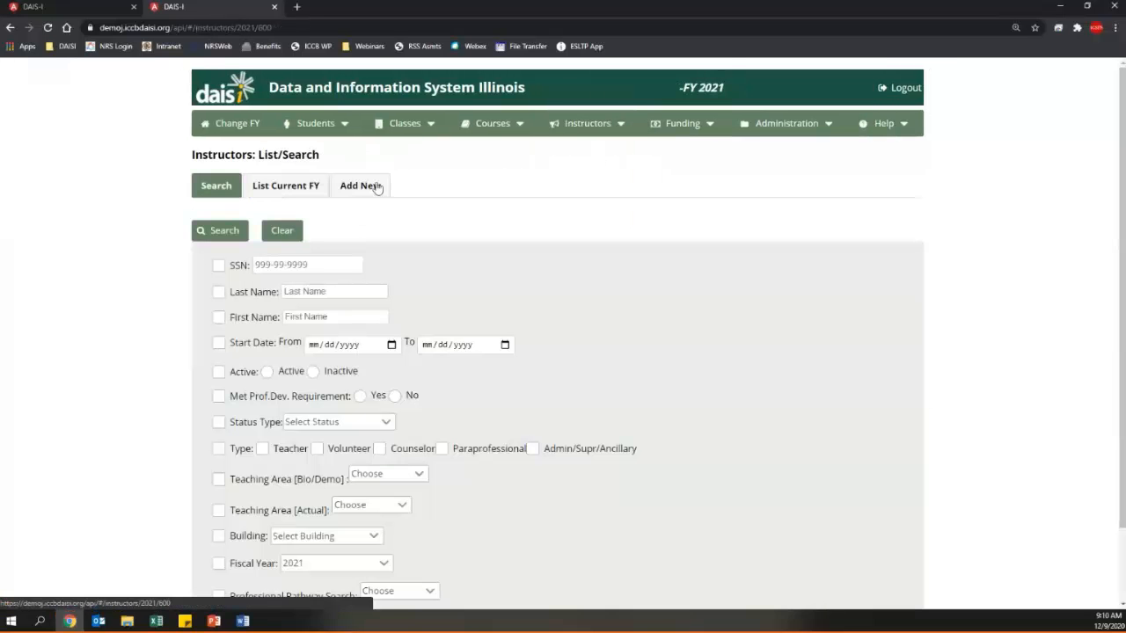
click(300, 187)
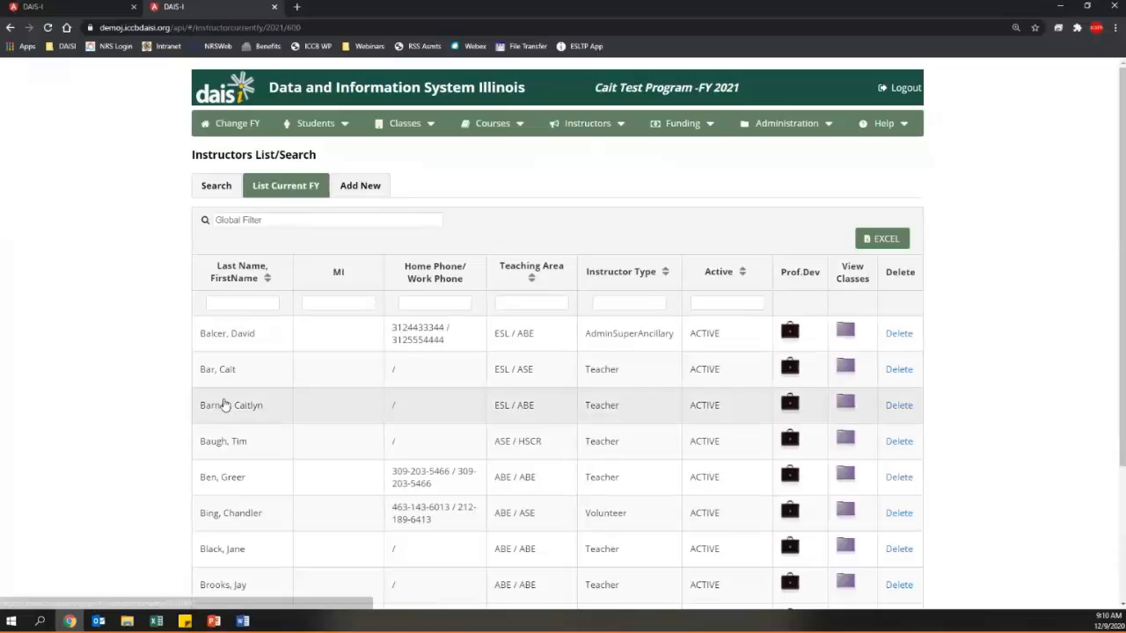
click(249, 335)
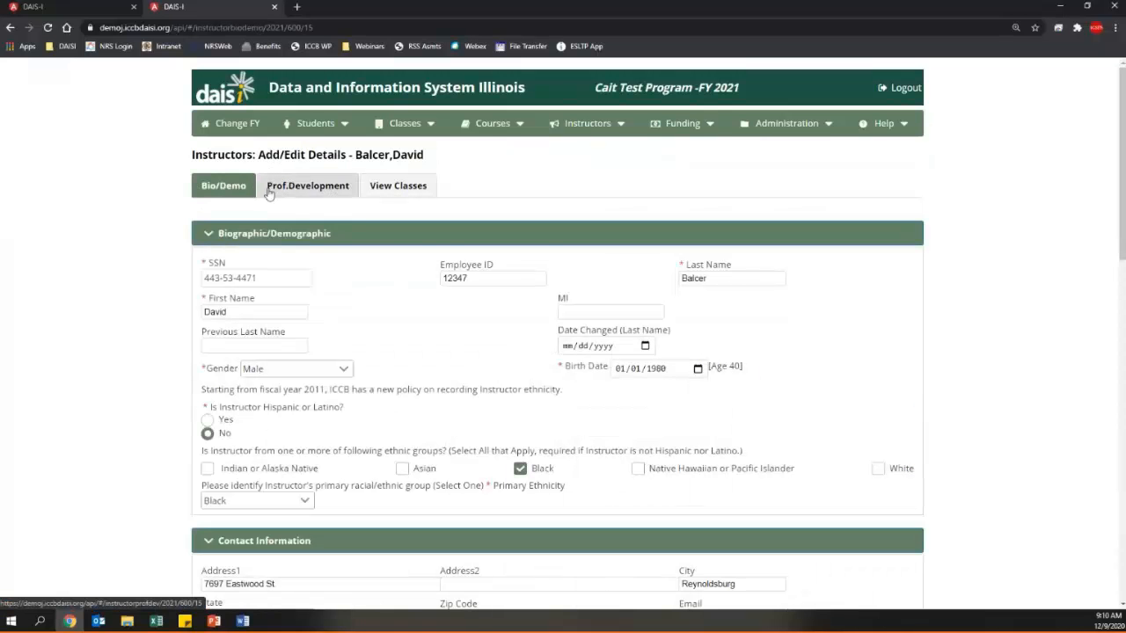
- Review the instructor's professional development, viewing the DAISI Training entries and 10 total hours
click(331, 180)
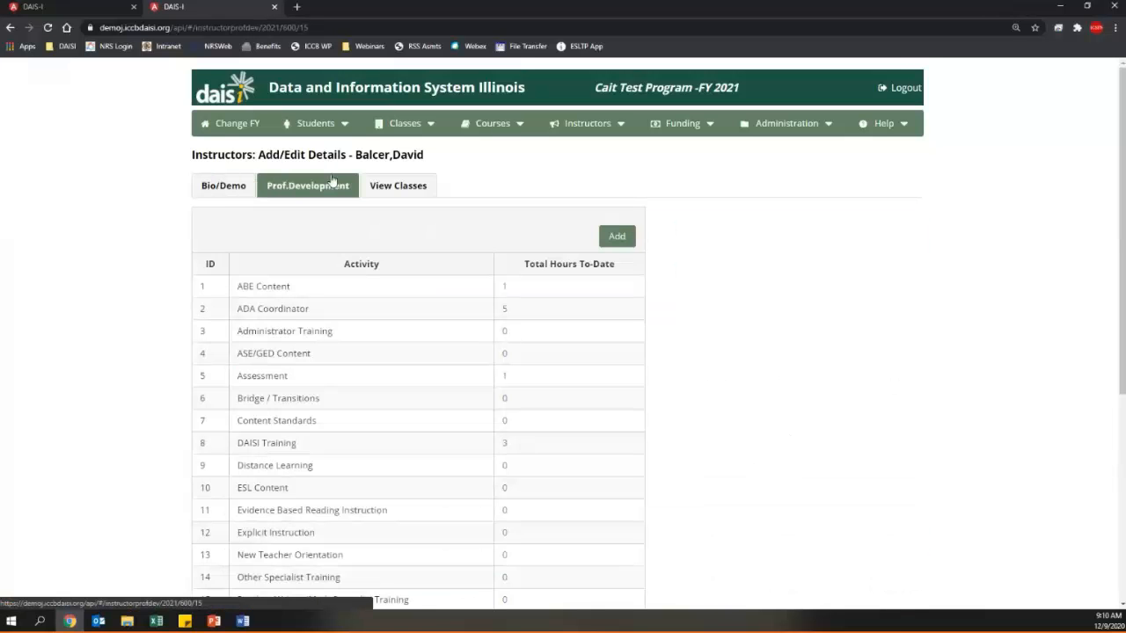
scroll(721, 342, down, 2)
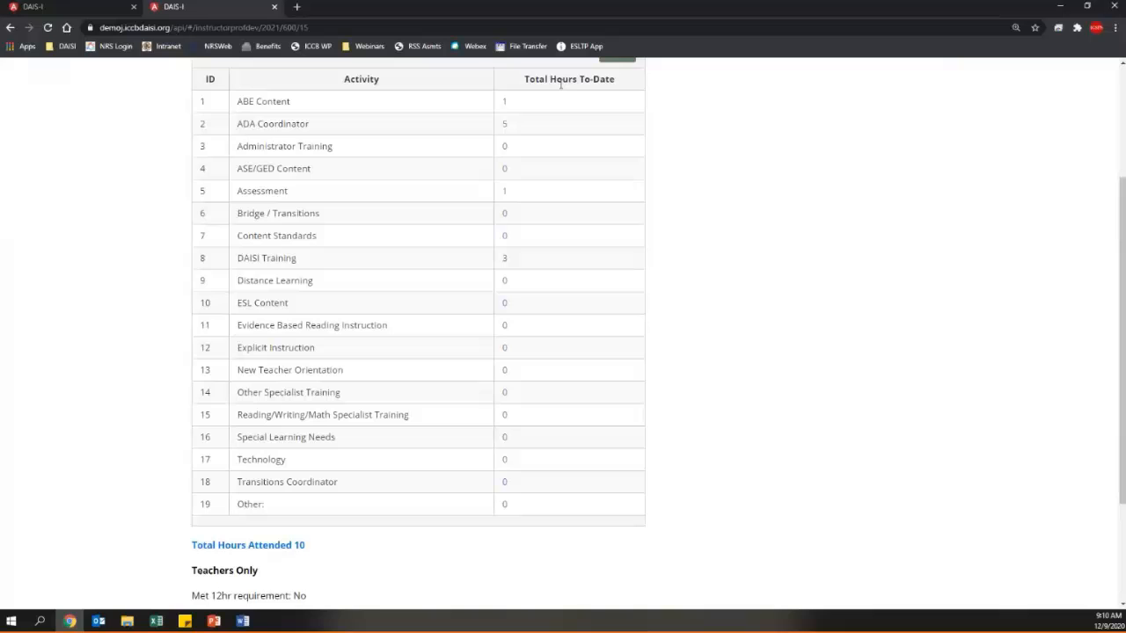
click(503, 260)
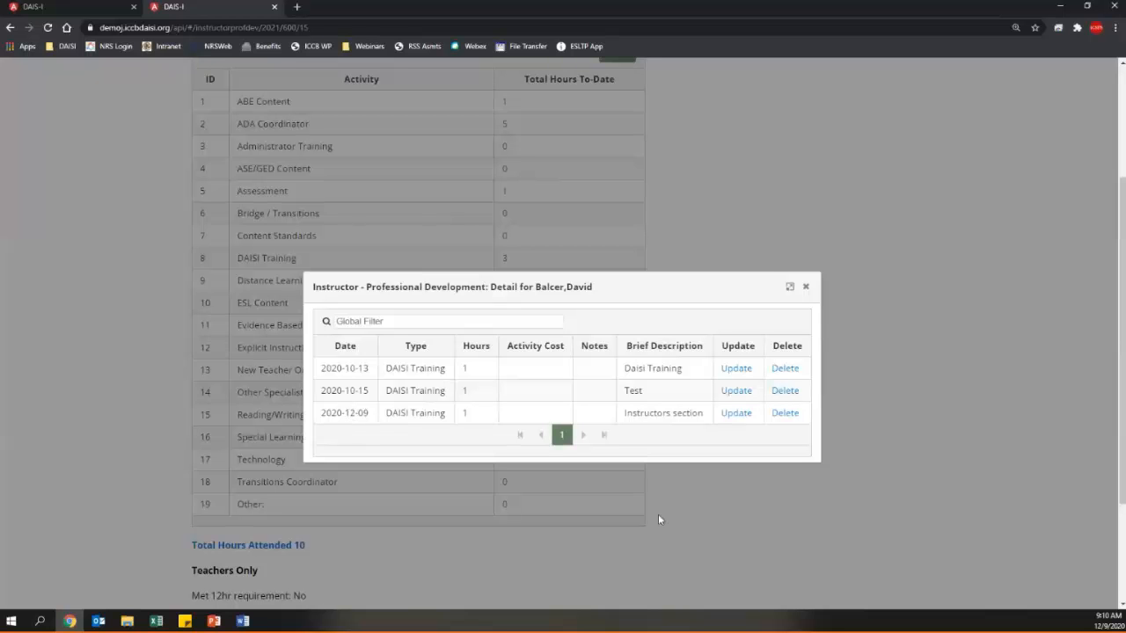
click(806, 288)
scroll(807, 293, up, 2)
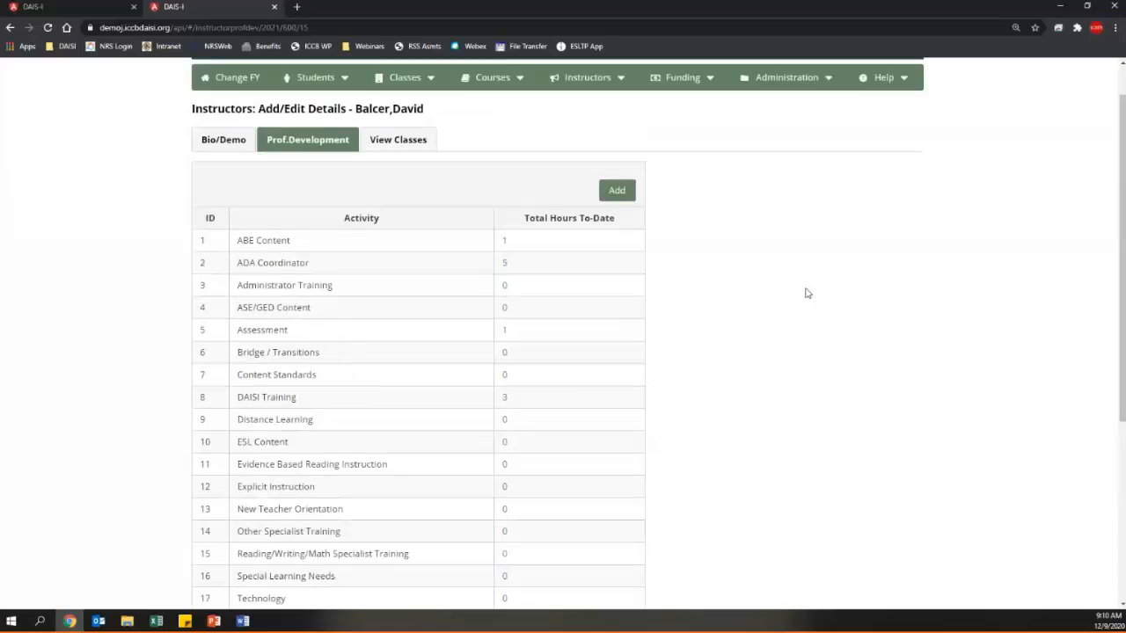
scroll(807, 293, up, 1)
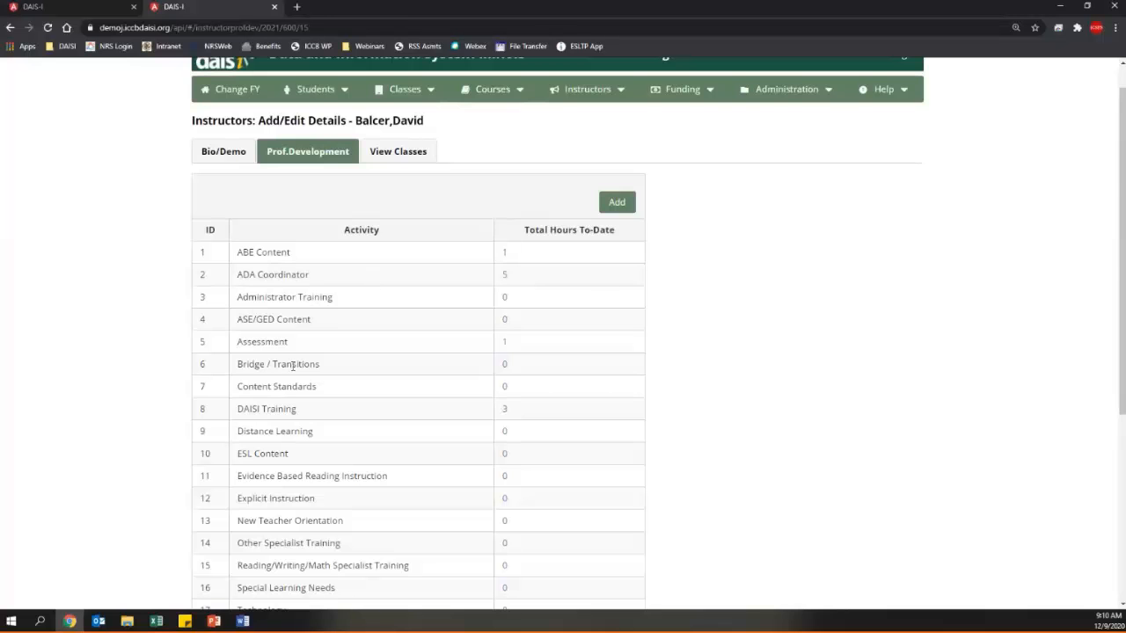
scroll(293, 366, down, 4)
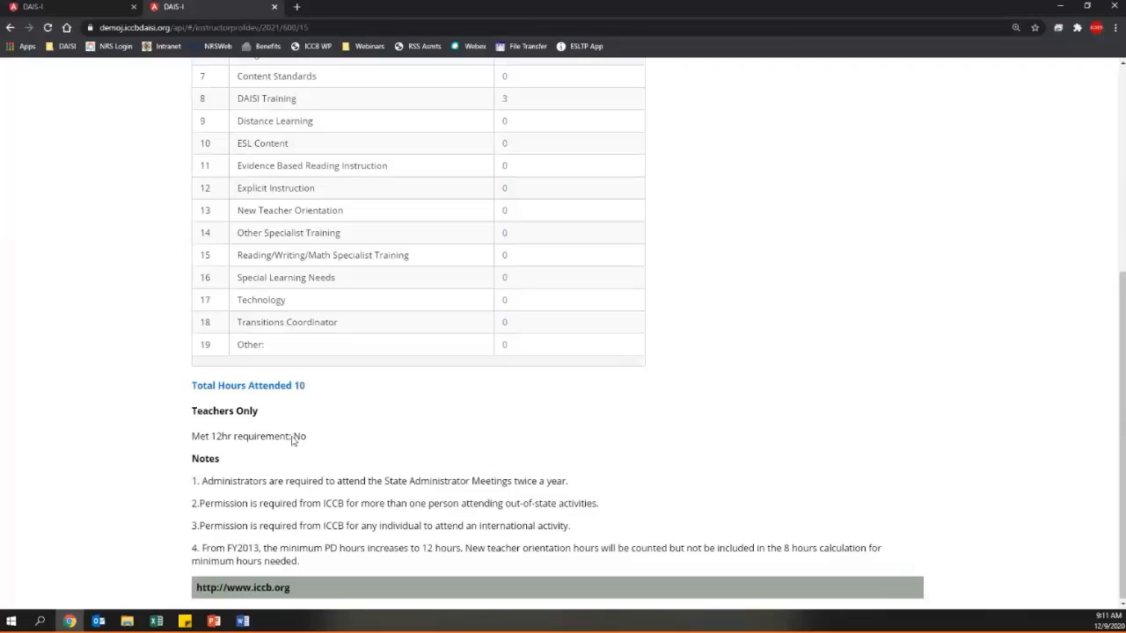
click(207, 387)
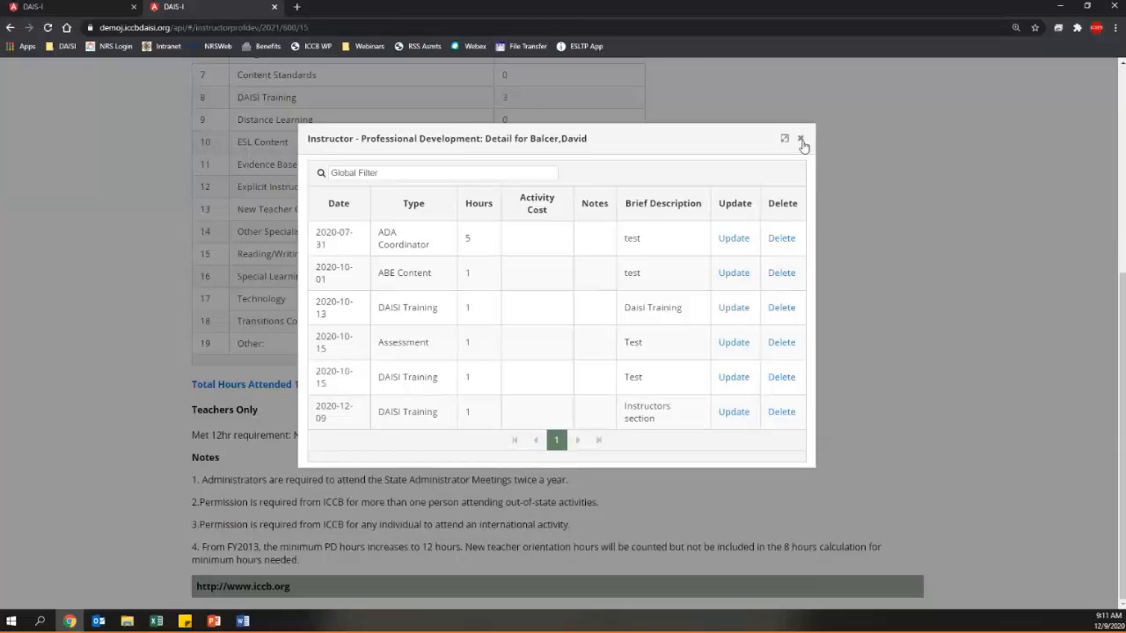
click(800, 141)
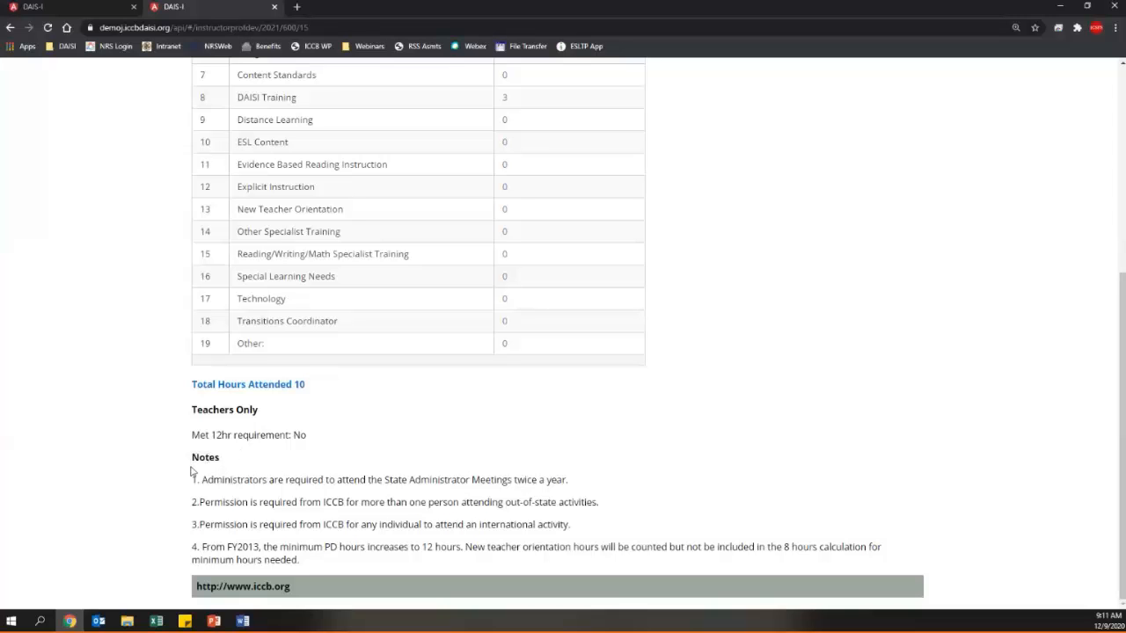
drag(194, 479, 299, 565)
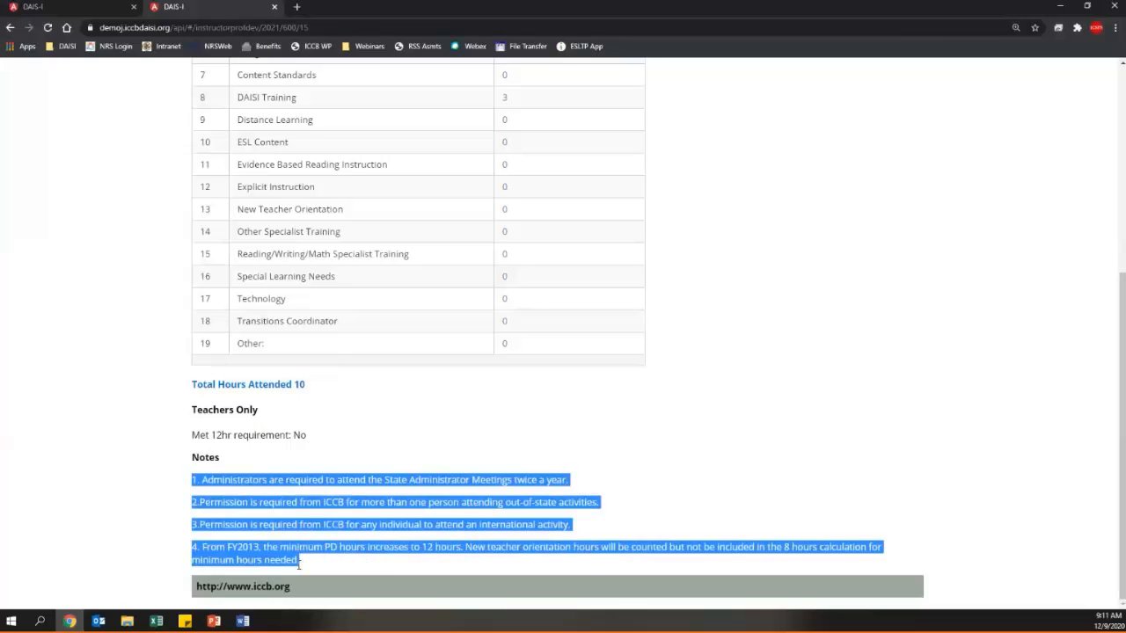
click(380, 576)
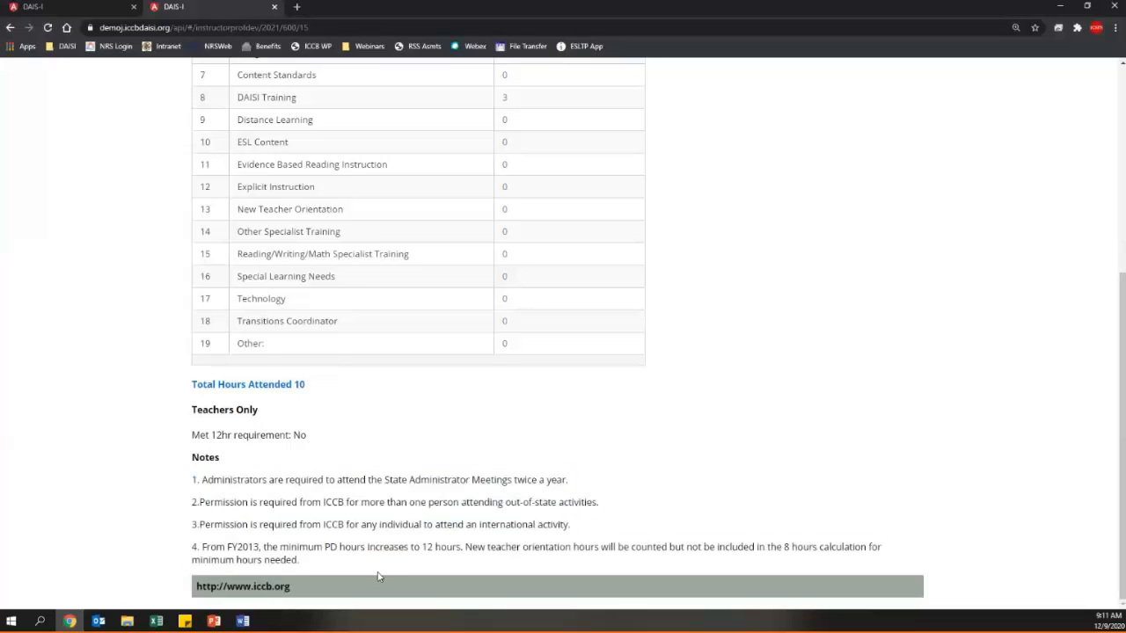
scroll(380, 577, up, 1)
scroll(380, 578, down, 1)
scroll(370, 545, up, 5)
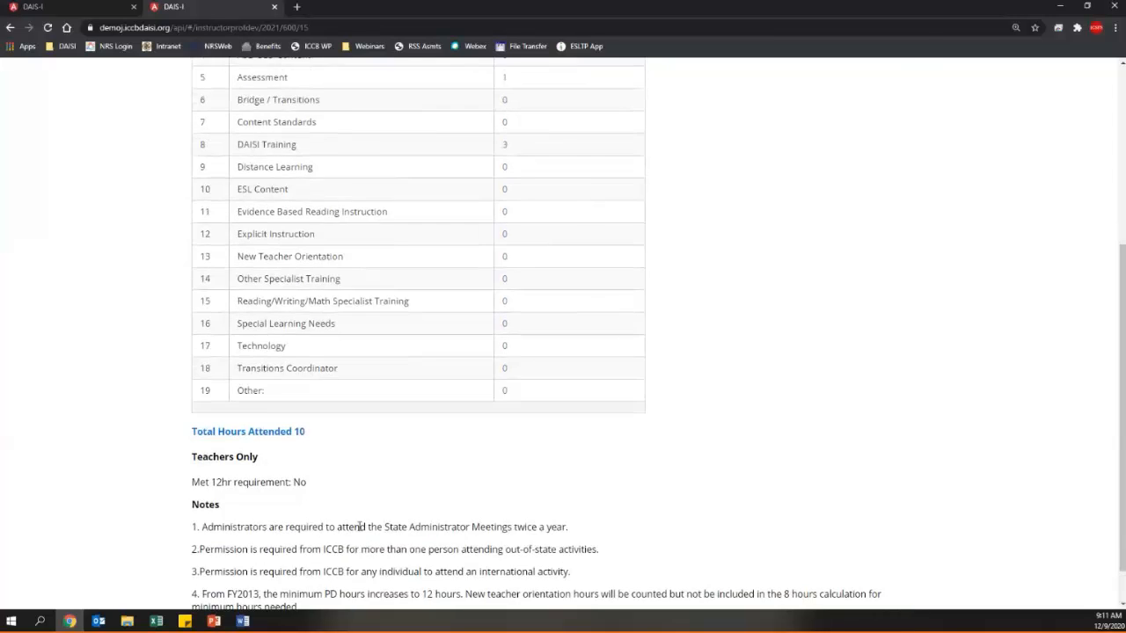
scroll(358, 526, up, 1)
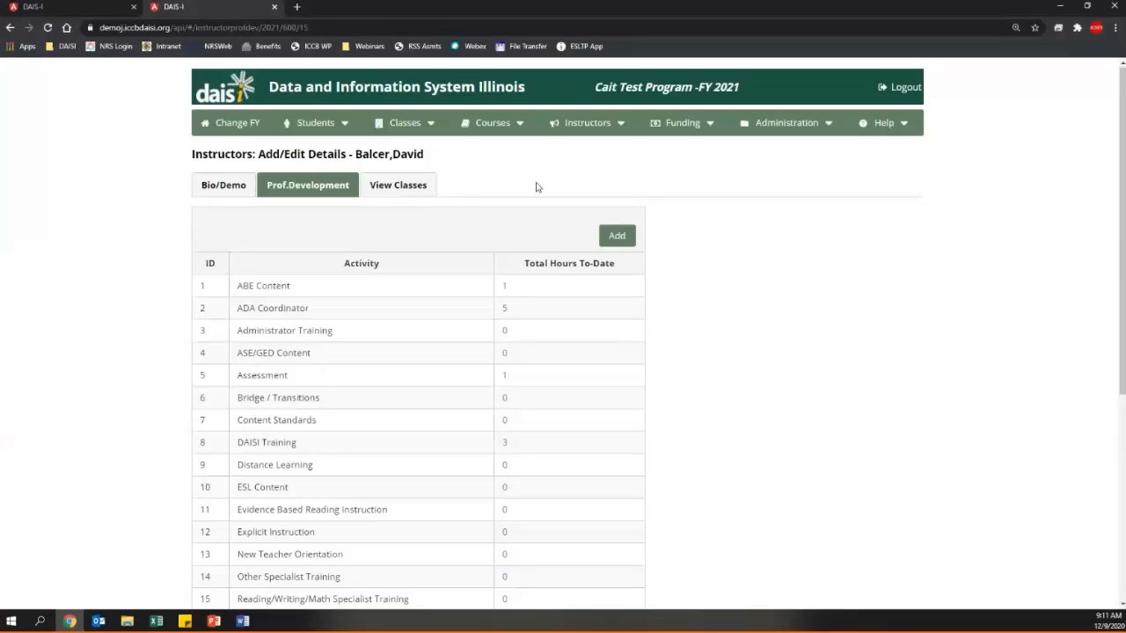
- Search instructors by last name to find the single FY 2021 ASE / HSCR teacher
click(580, 122)
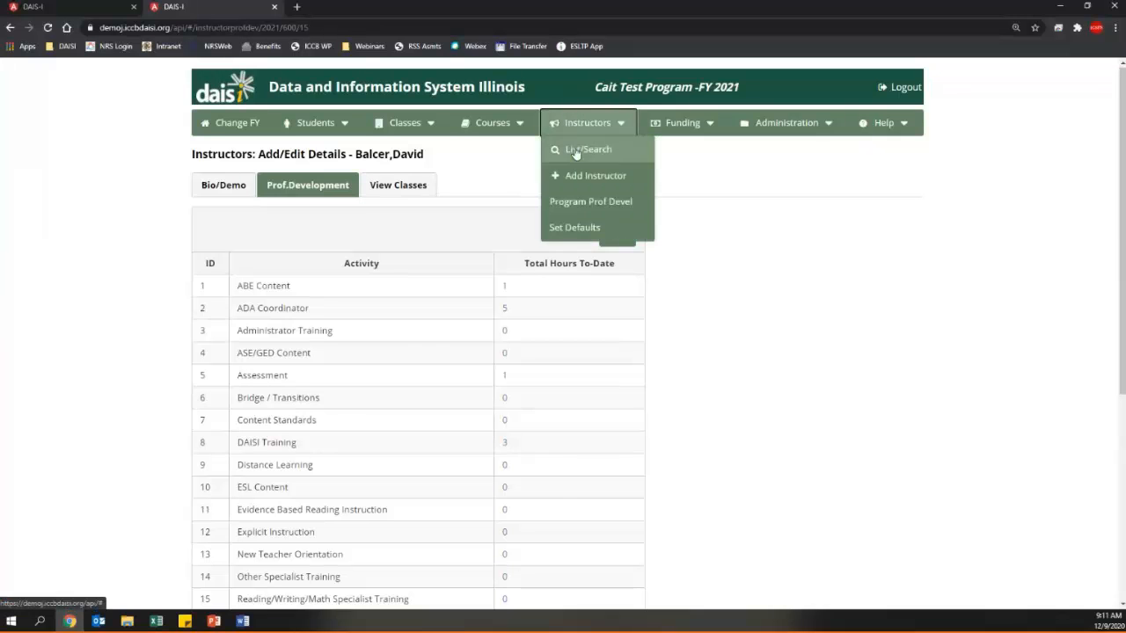
click(575, 152)
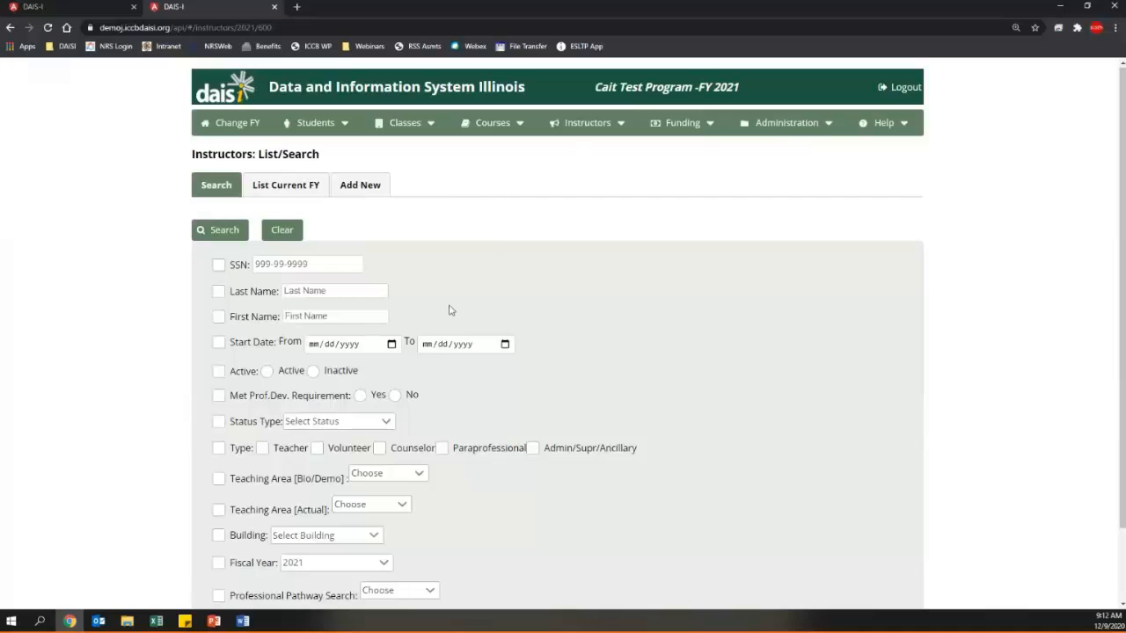
click(219, 291)
click(299, 290)
text(b)
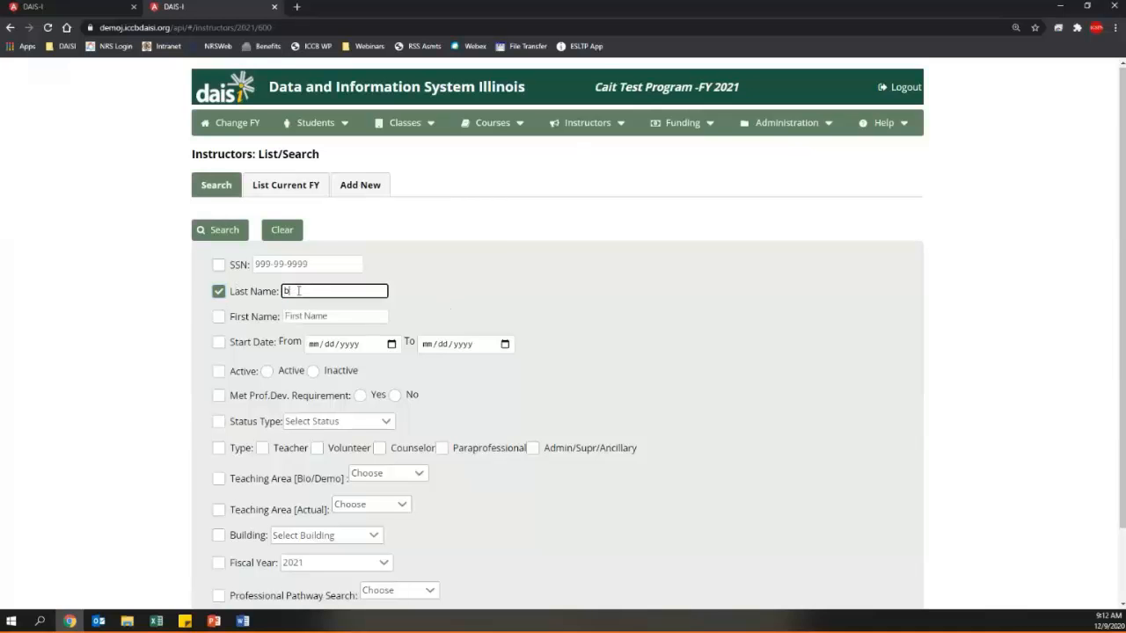
text(augh)
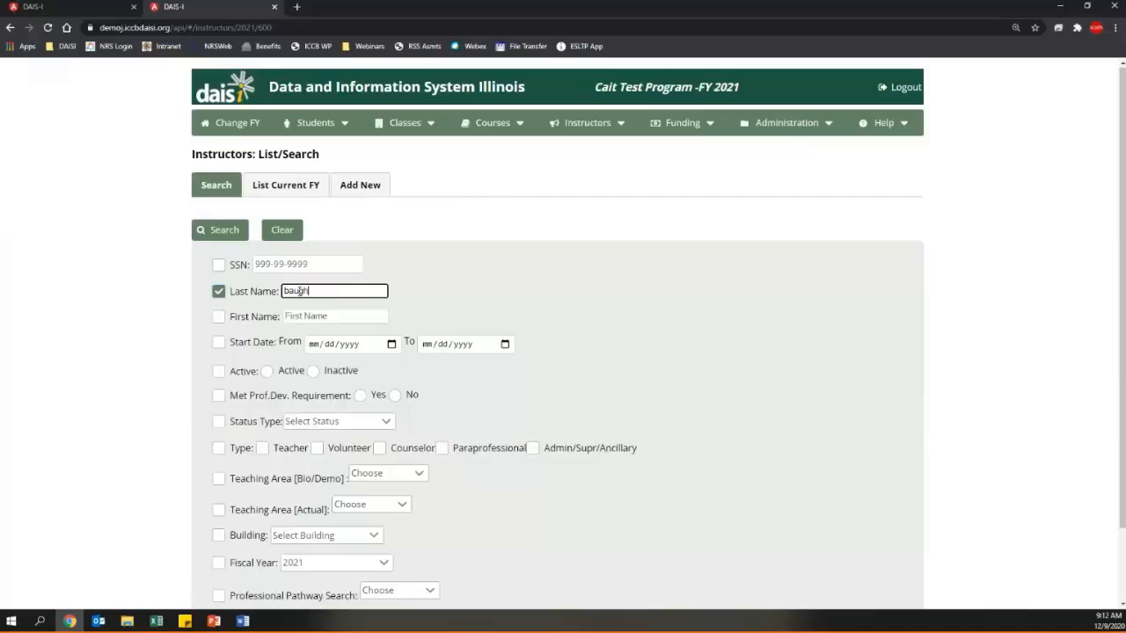
click(219, 234)
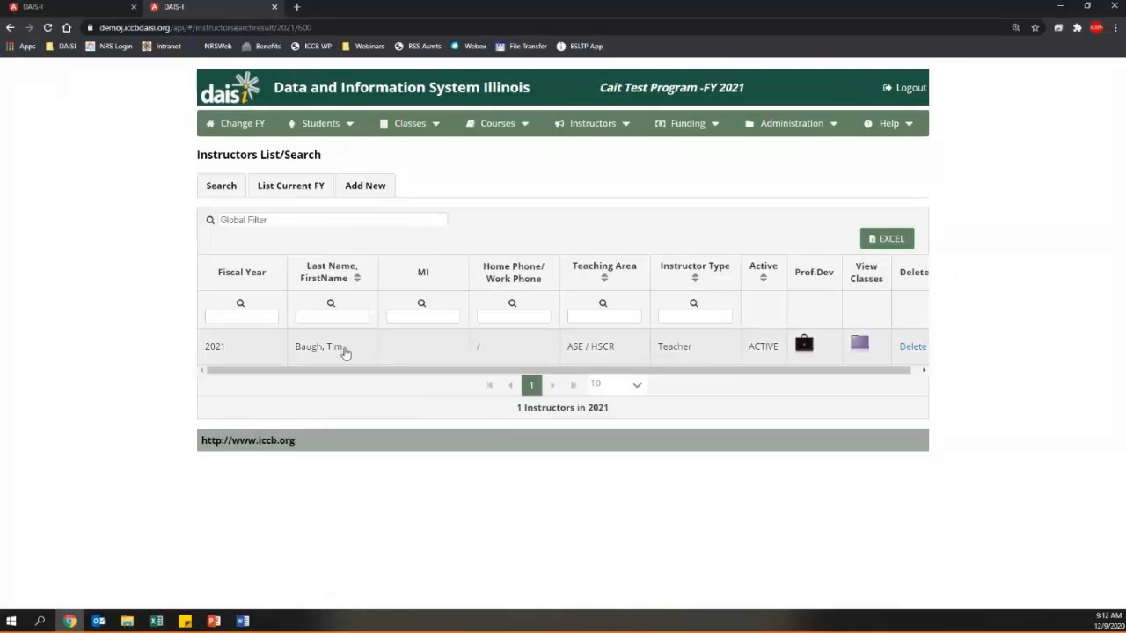
- Display the found instructor's 2021 classes, Bridge Class and ASE 101, from the search results
click(257, 349)
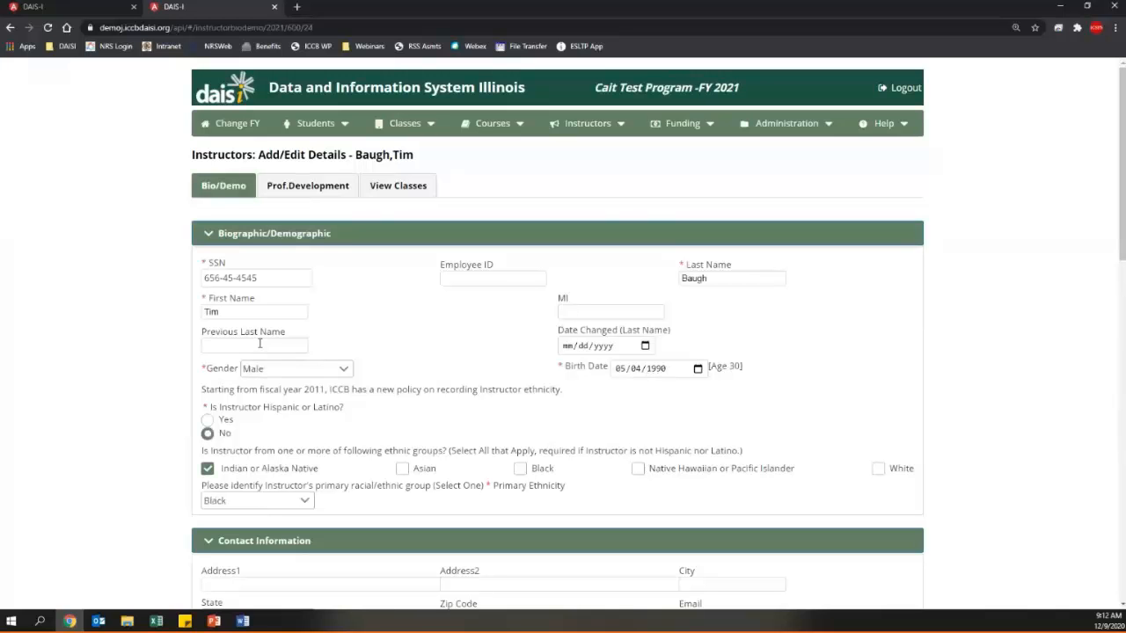
click(399, 191)
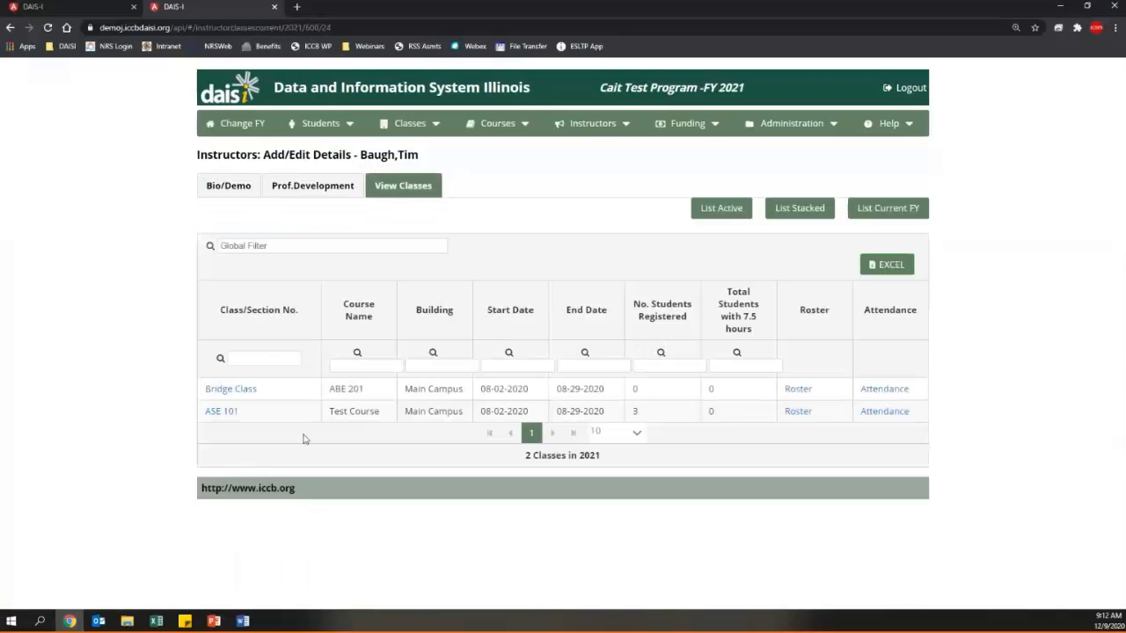
click(9, 29)
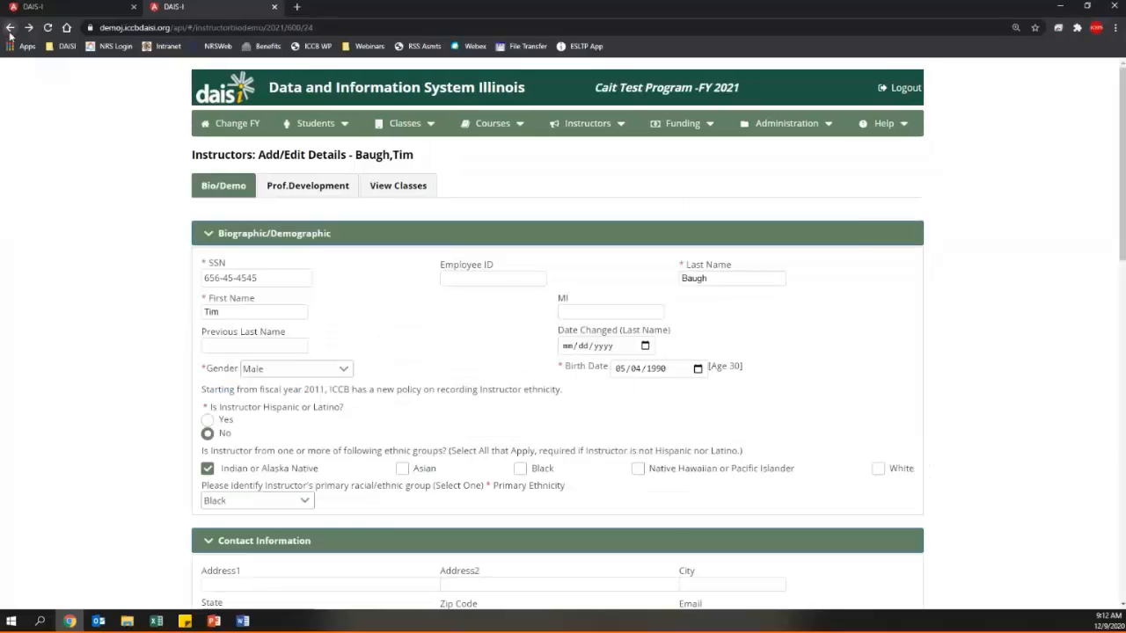
click(10, 29)
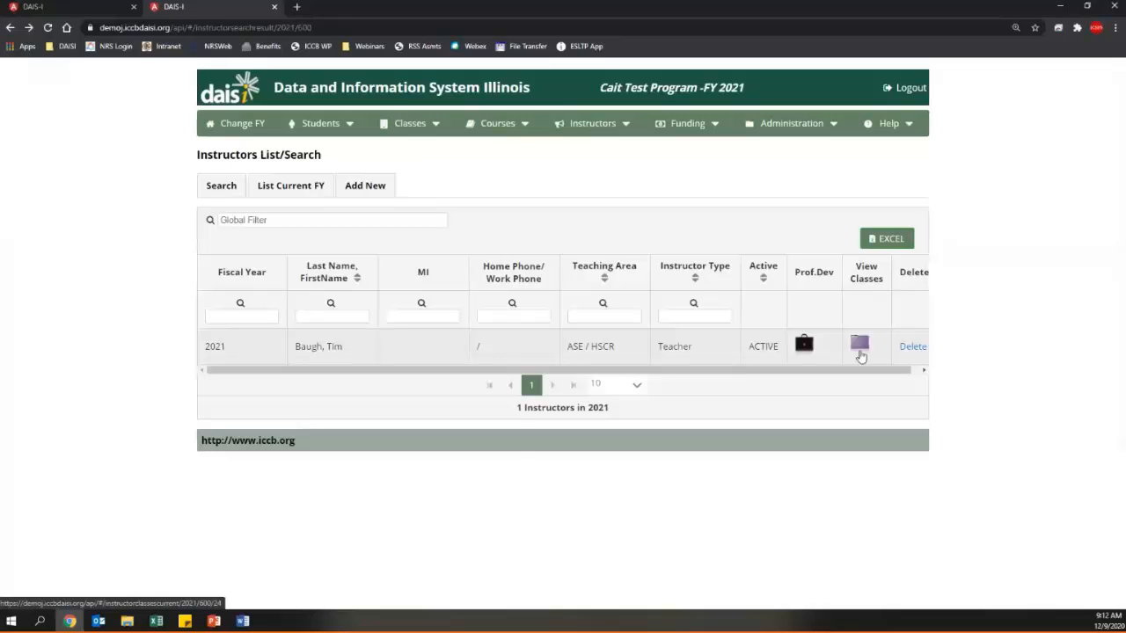
click(859, 346)
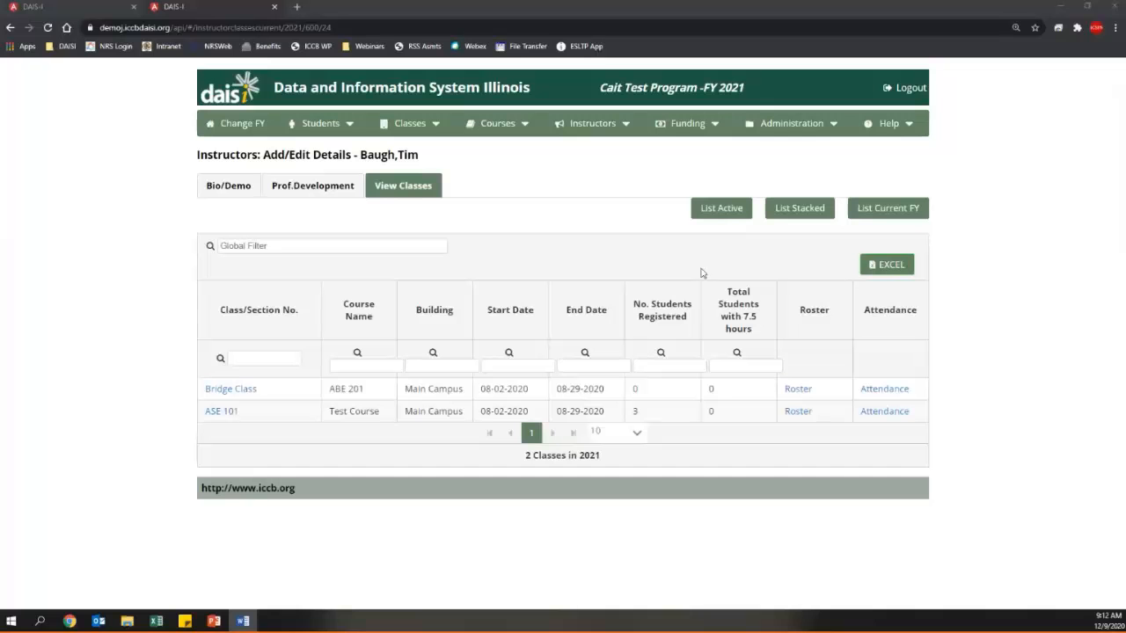
- List the stacked class groups: ABE Classes with 2 classes and Second Stack with 1
click(806, 215)
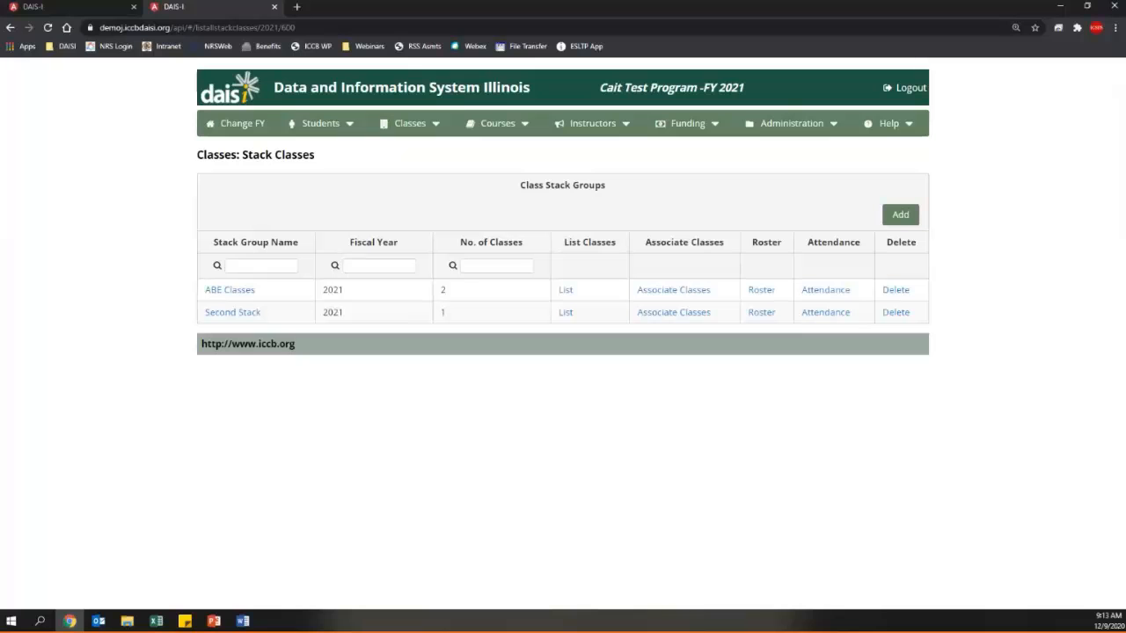
key(alt+Tab)
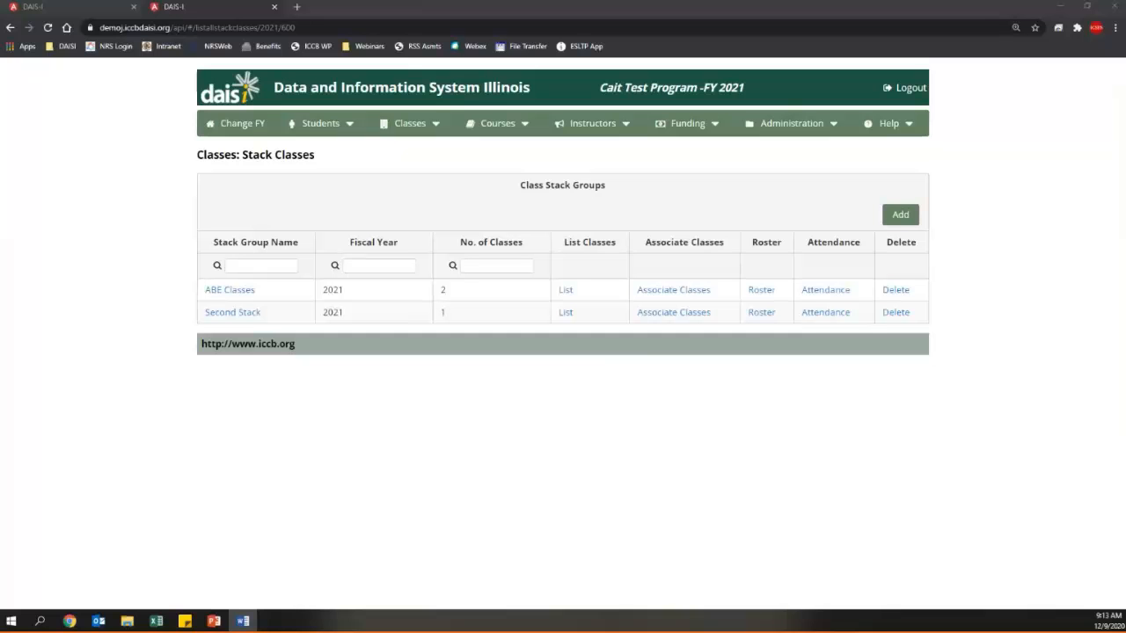
click(273, 387)
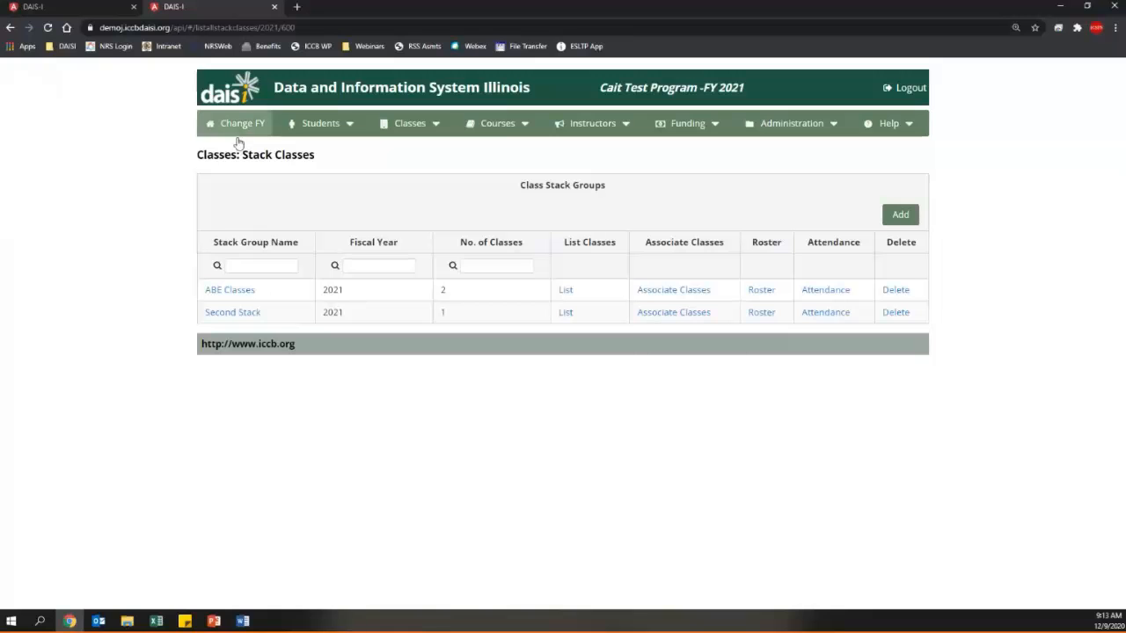
- Switch the role to Instructor Enter Attendance and return to the FY 2021 program list
click(239, 125)
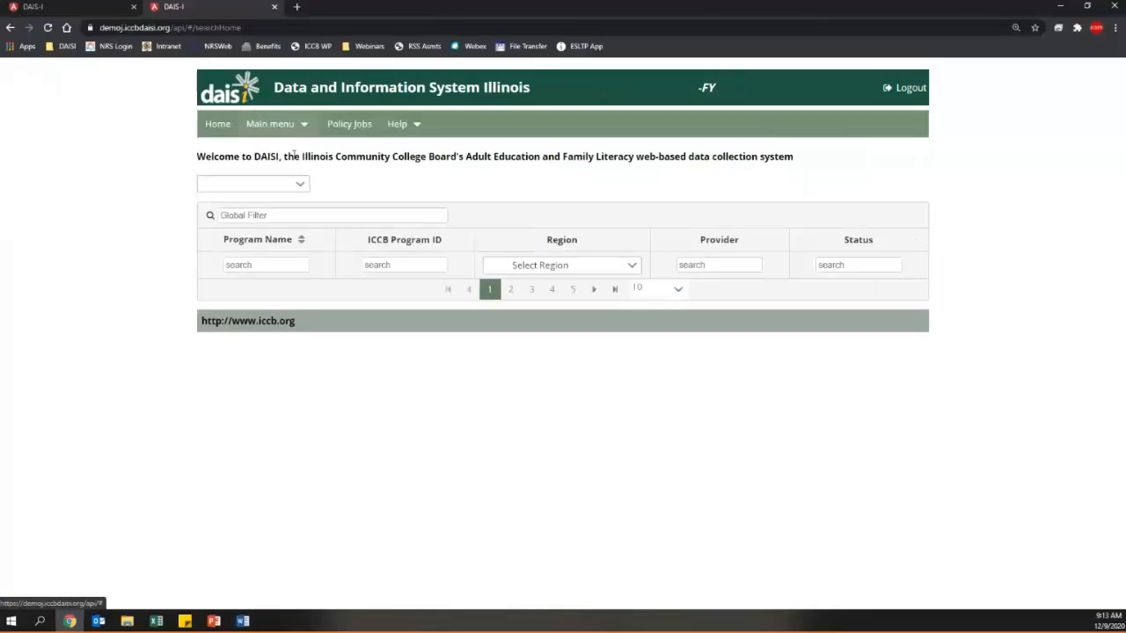
click(216, 125)
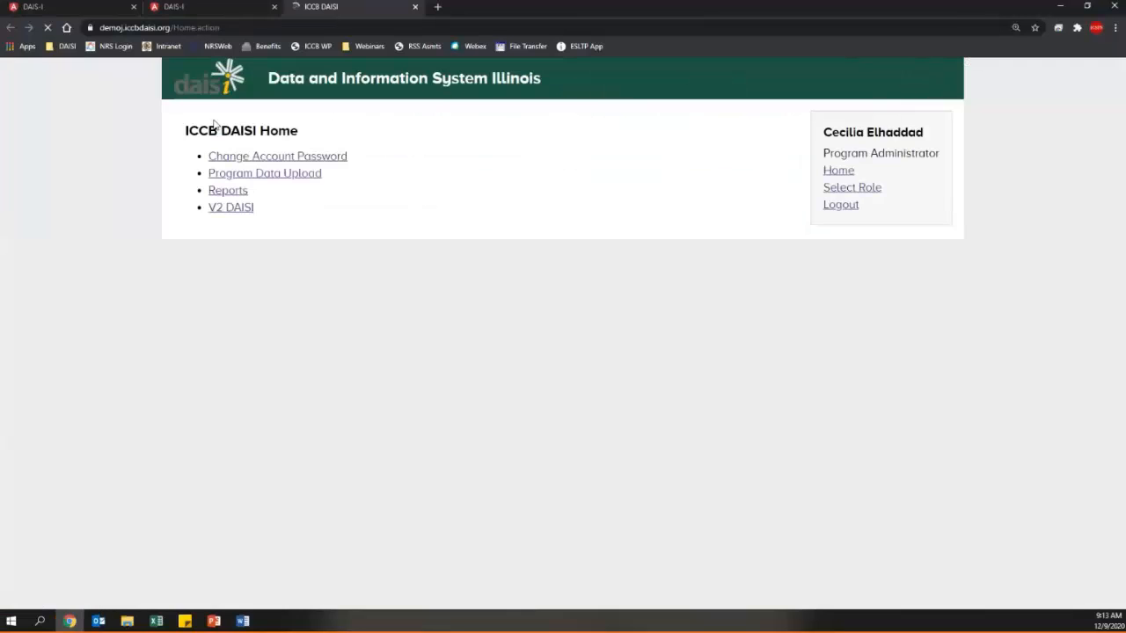
click(866, 190)
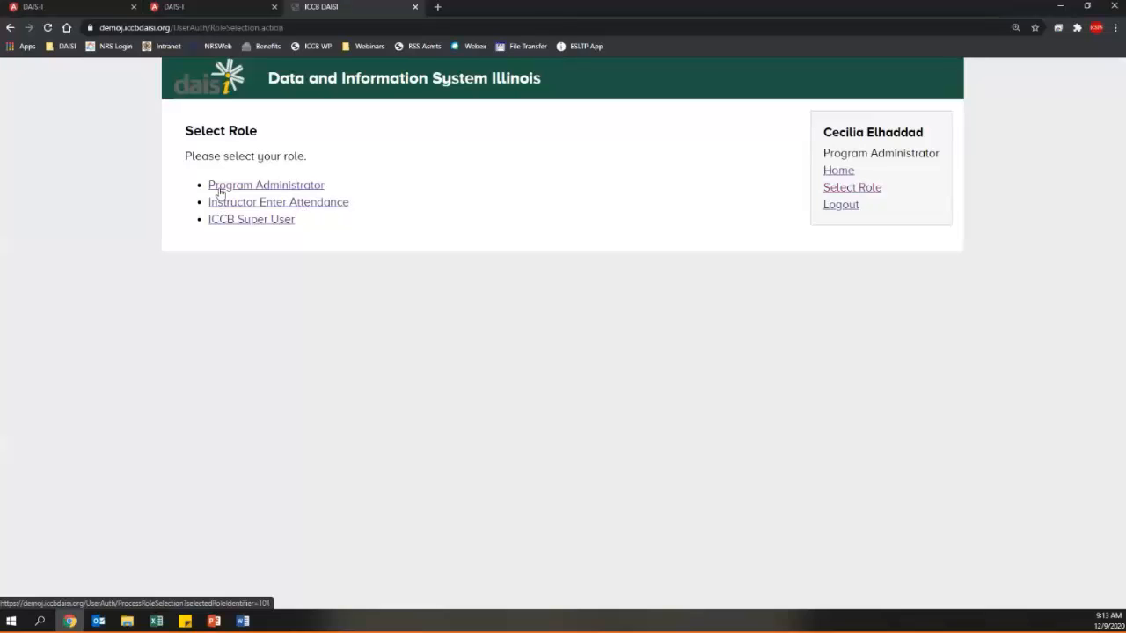
click(323, 208)
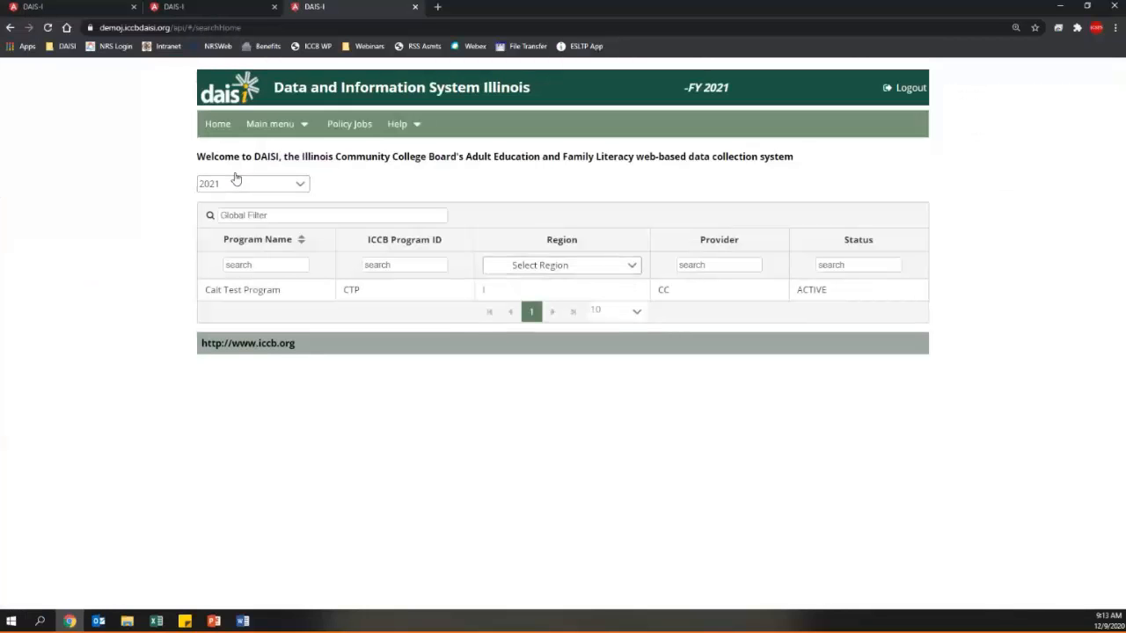
- As instructor for Cait Test Program, review the 5 development hours, then list Class 2
click(284, 291)
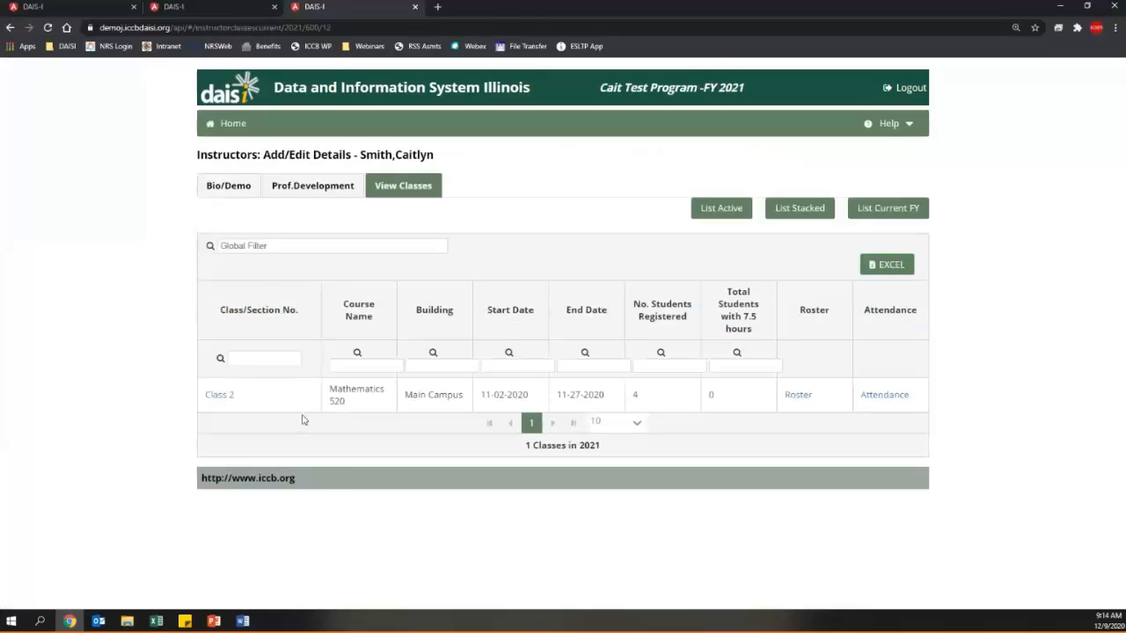
click(315, 185)
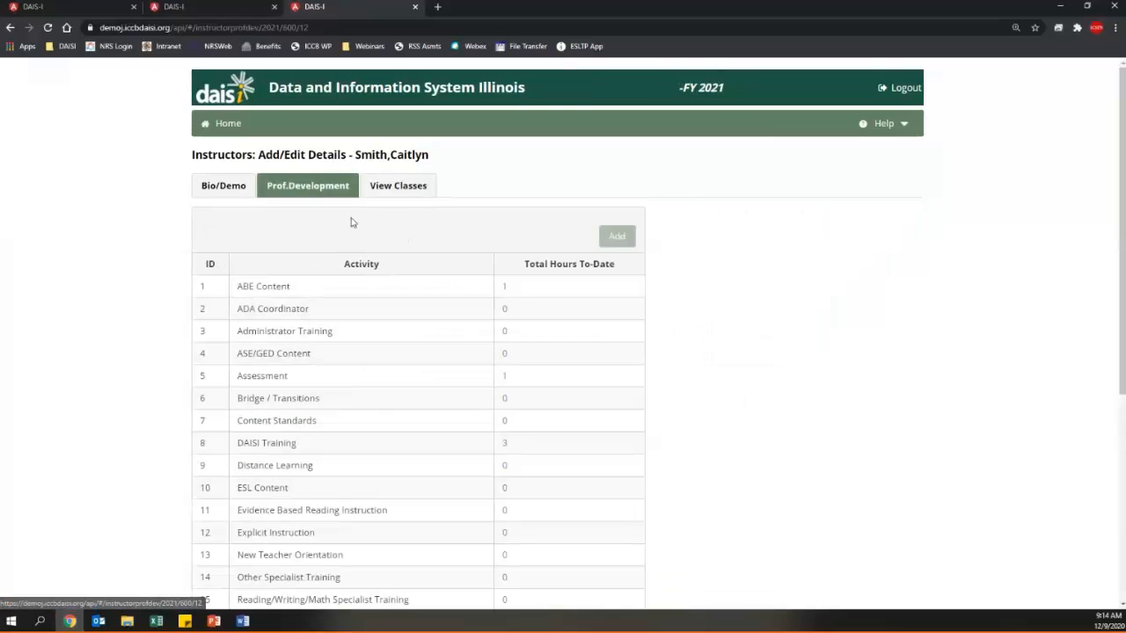
scroll(435, 300, down, 3)
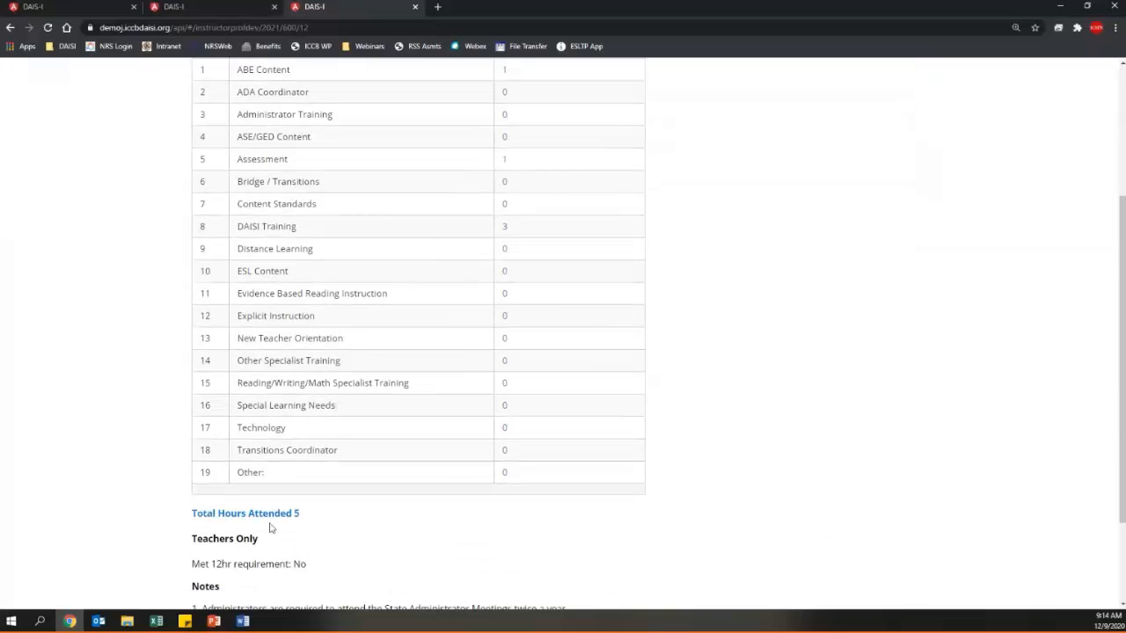
scroll(410, 578, down, 2)
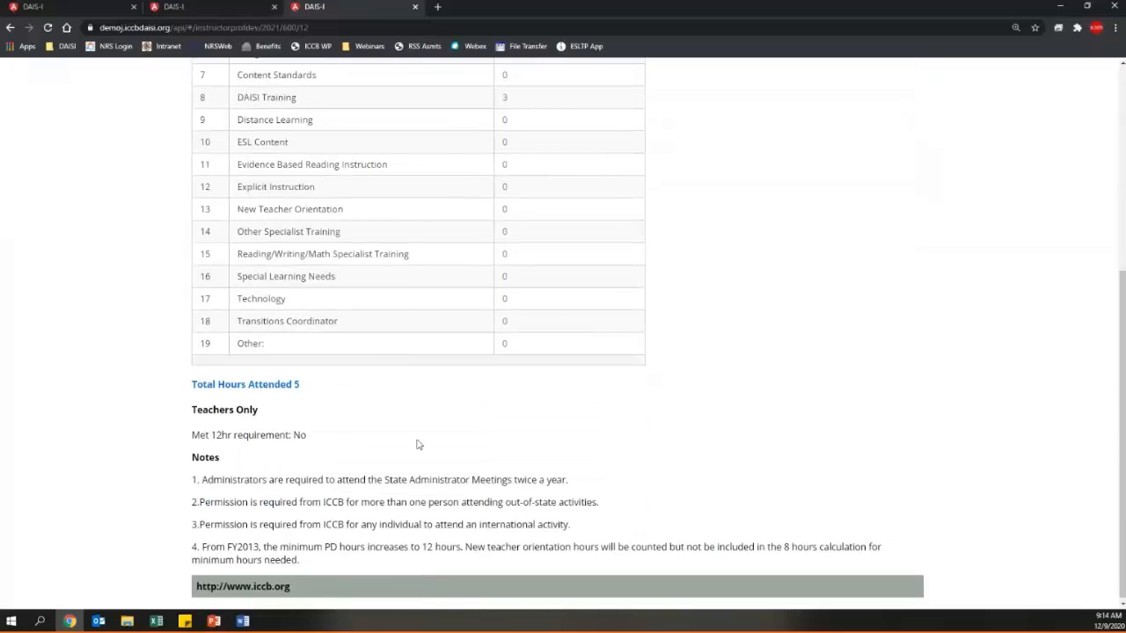
scroll(417, 444, up, 4)
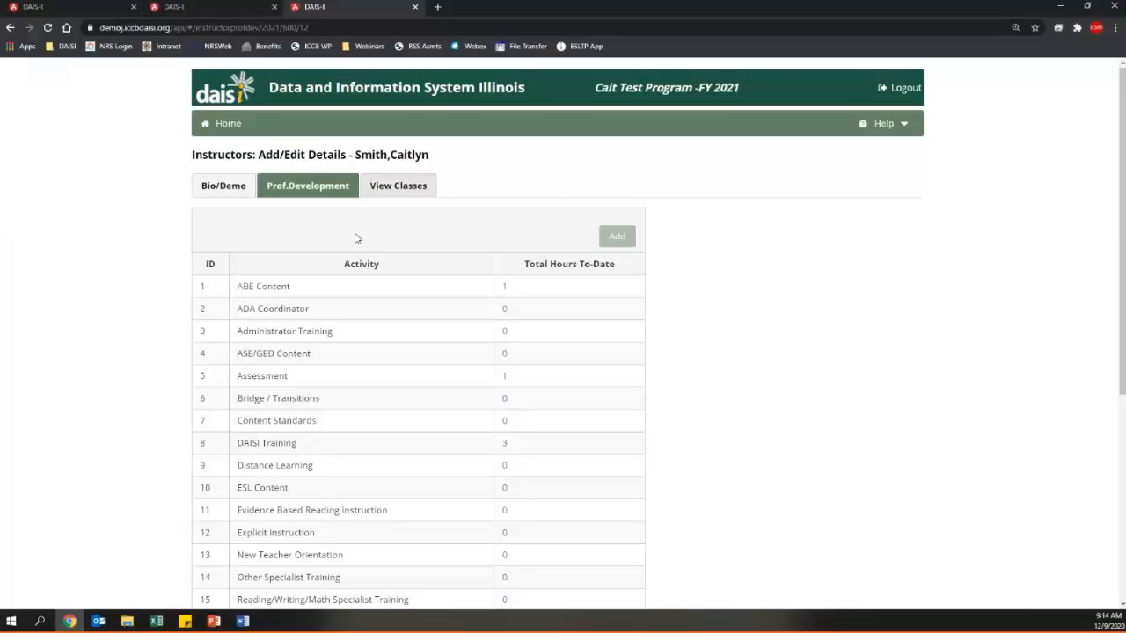
click(396, 185)
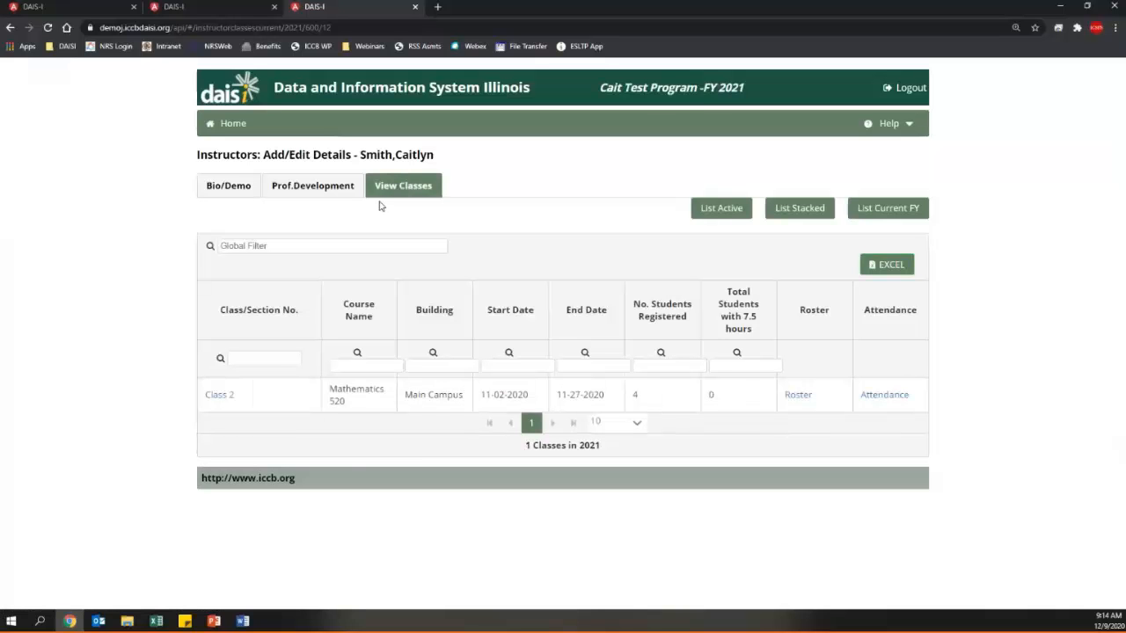
- Open Class 2 and show its Student Testing Report
click(220, 395)
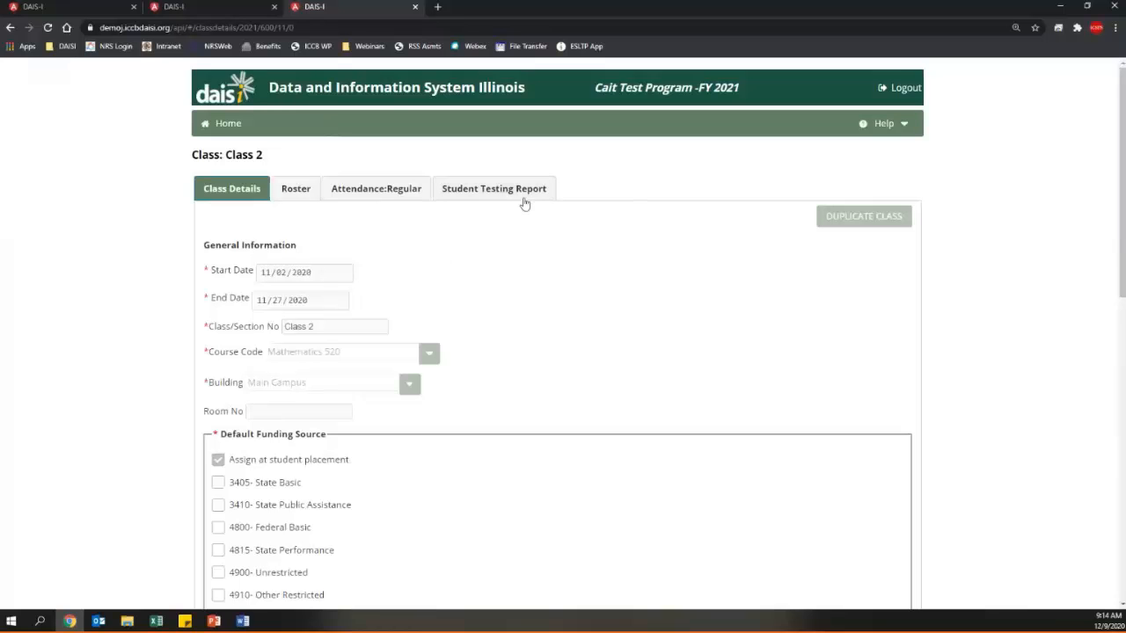
click(552, 198)
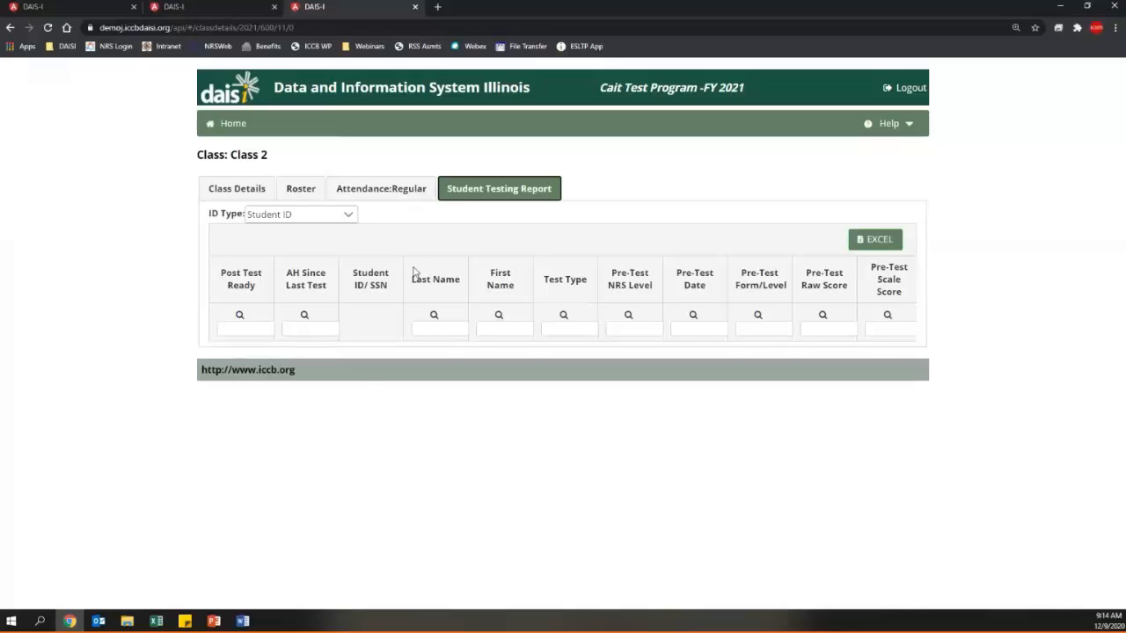
- Filter Class 2's testing report to 'yes' for Post Test Ready, then advance to the Additional Support slide
click(320, 330)
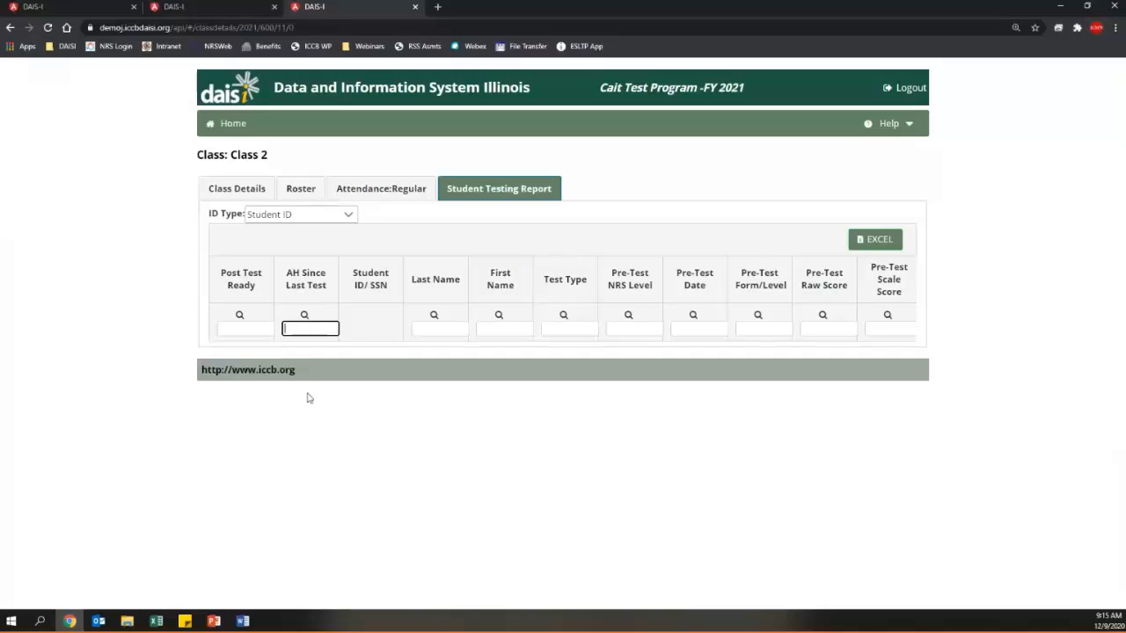
click(259, 330)
text(yes)
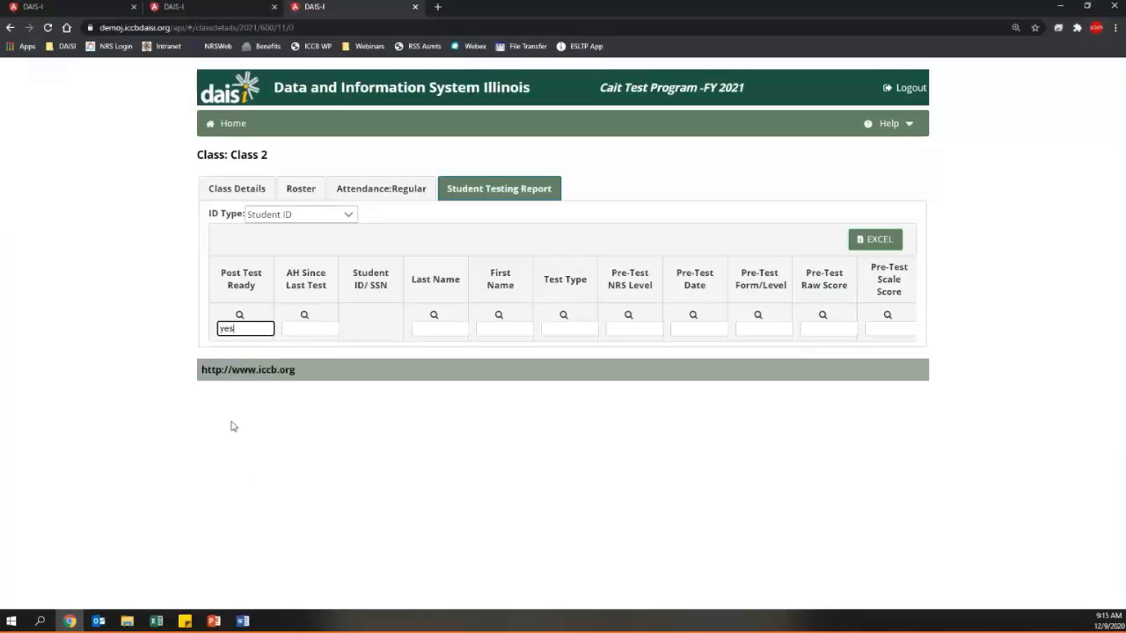
click(389, 274)
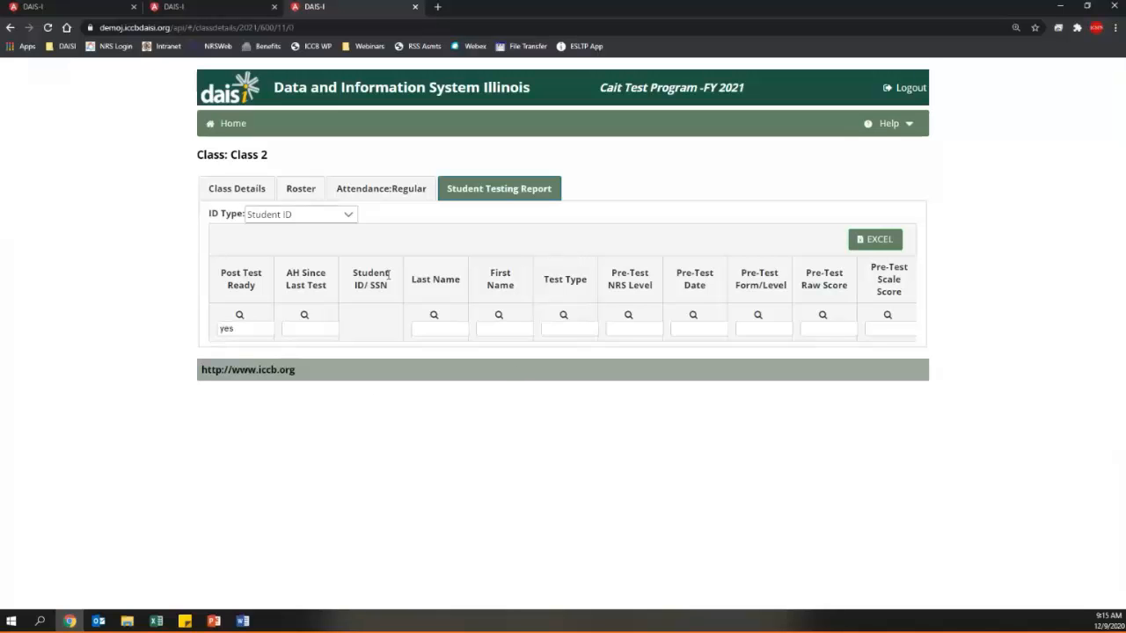
click(246, 333)
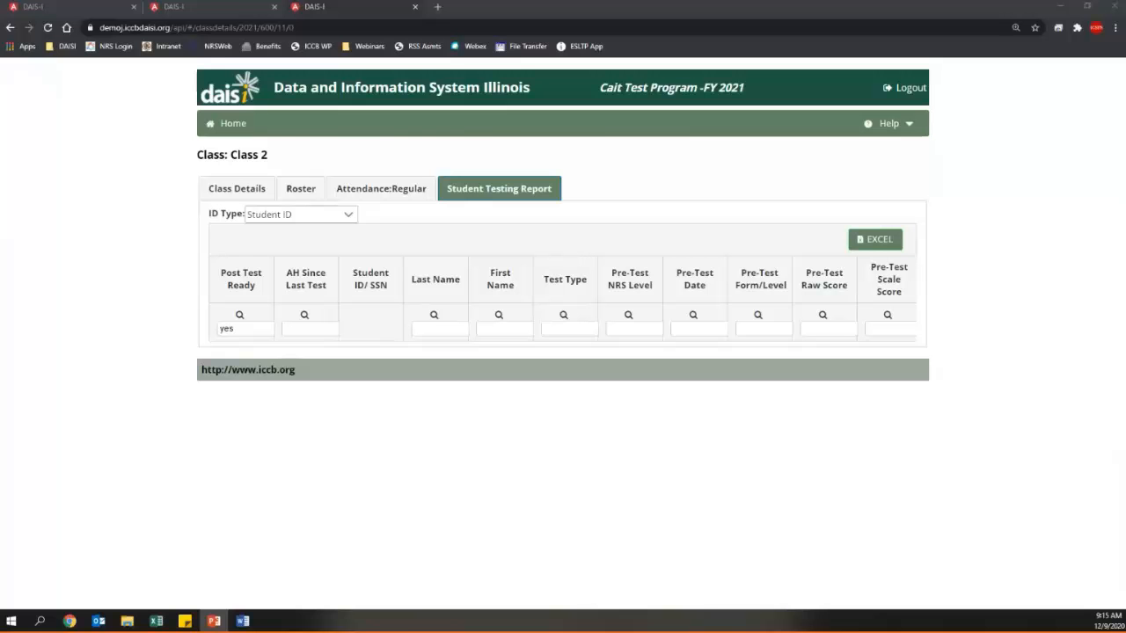
key(Right)
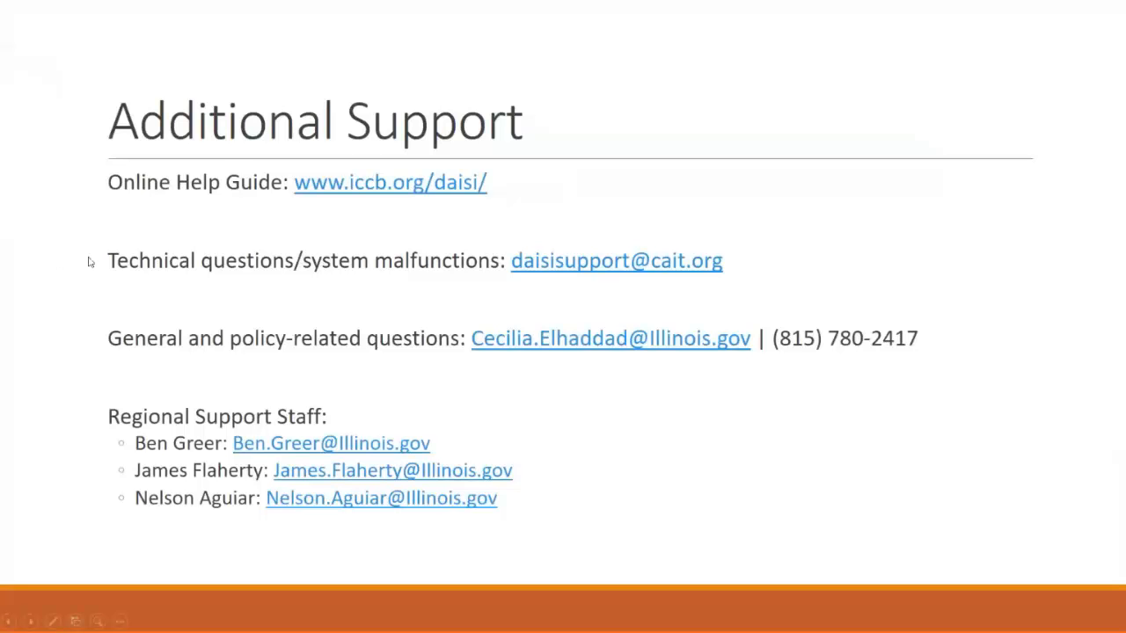